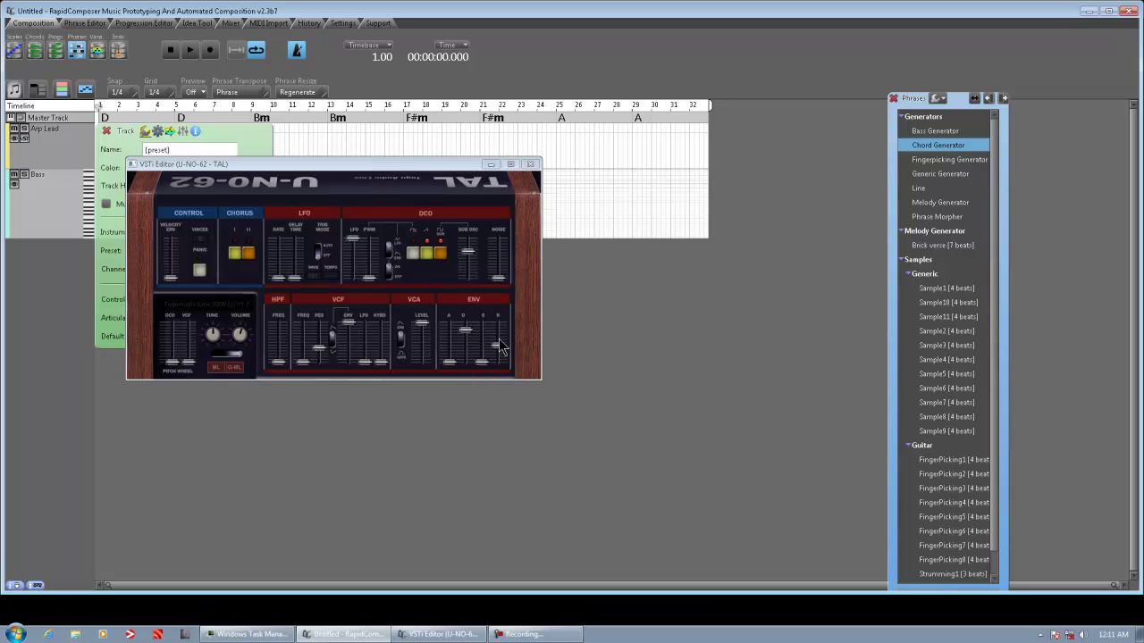
Set the TAL U-NO-62 envelope release to its minimum and switch on Chorus II.
left_click_drag(498, 344, 503, 385)
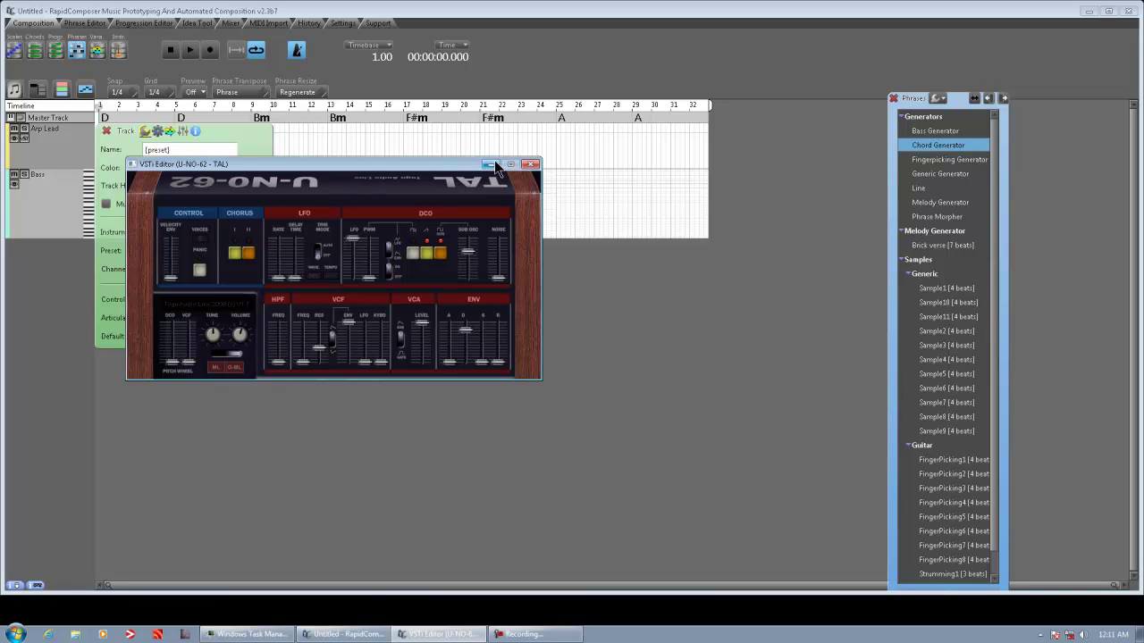
left_click(250, 256)
Close the synth editor and track panel, then review the D major, 140 BPM master track settings.
left_click(492, 166)
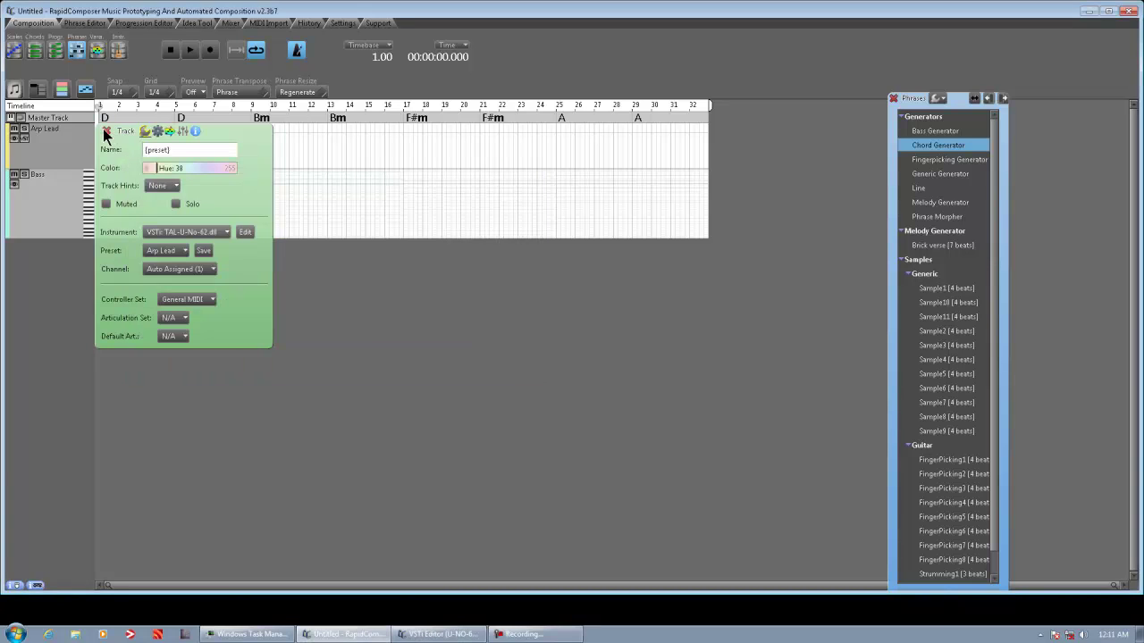
left_click(105, 133)
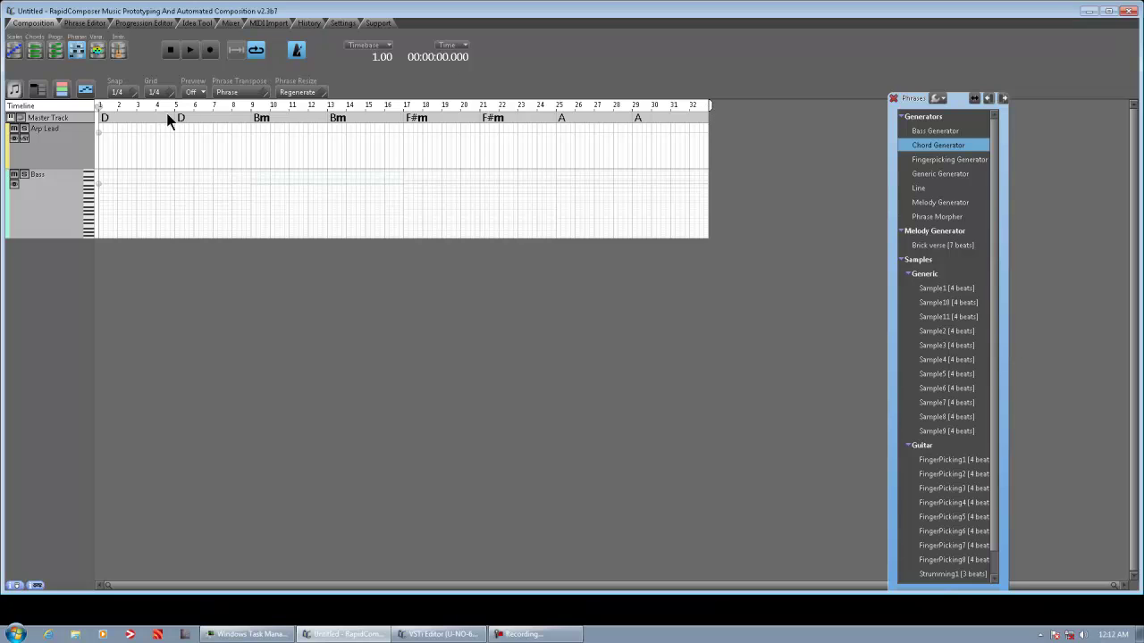
left_click(53, 117)
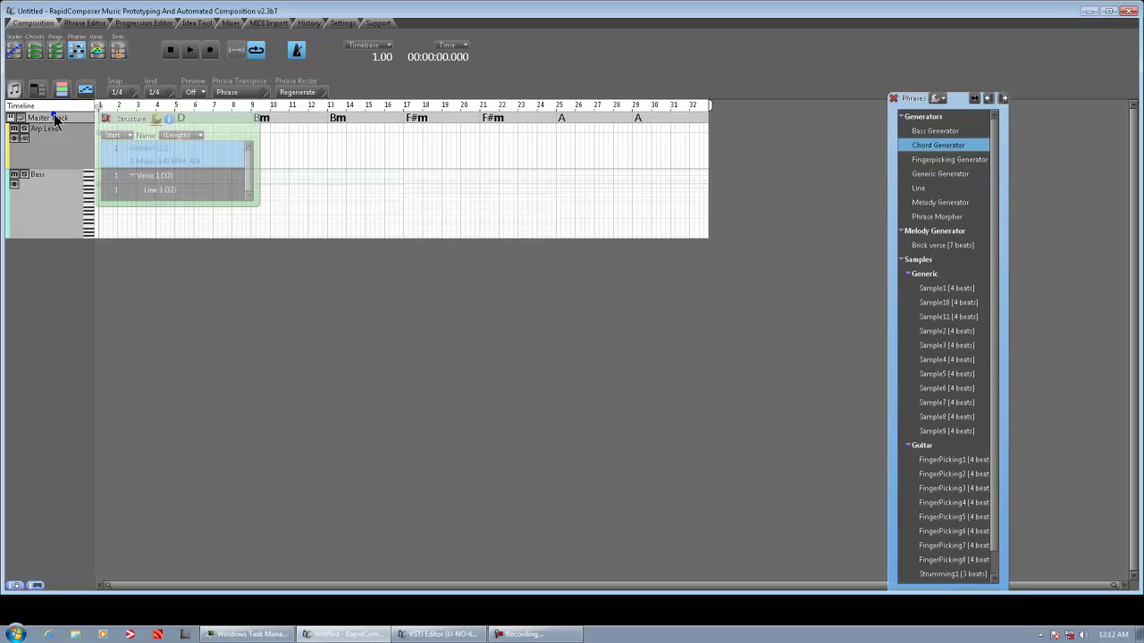
left_click(170, 160)
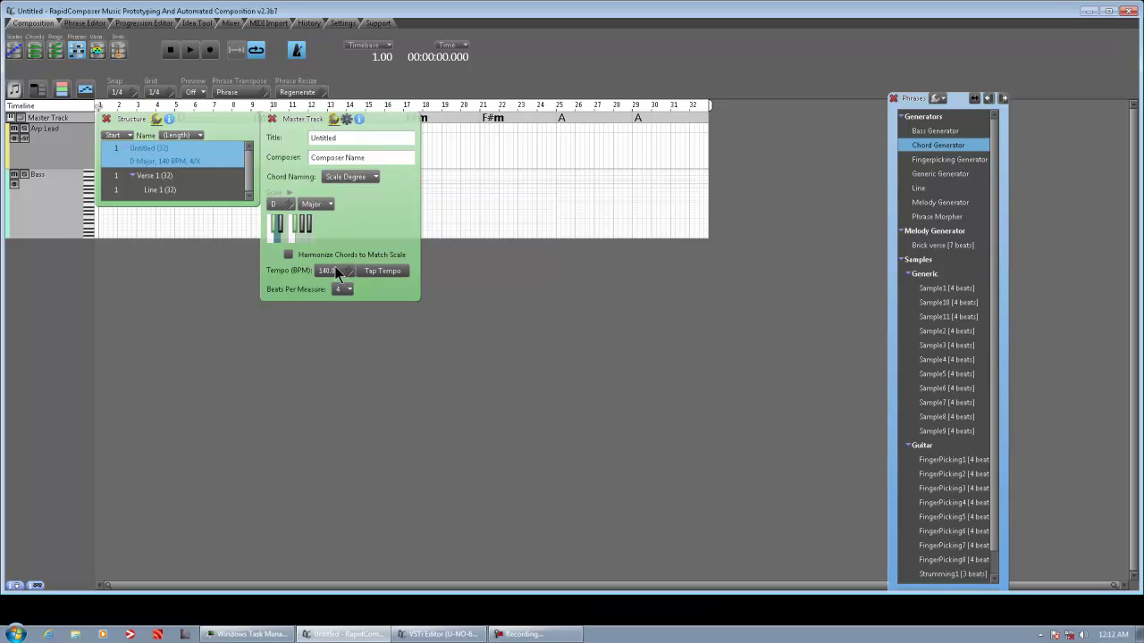
left_click(272, 119)
Check Arp Lead's instrument list and the installed VSTi plug-ins, then close the track properties.
left_click(49, 156)
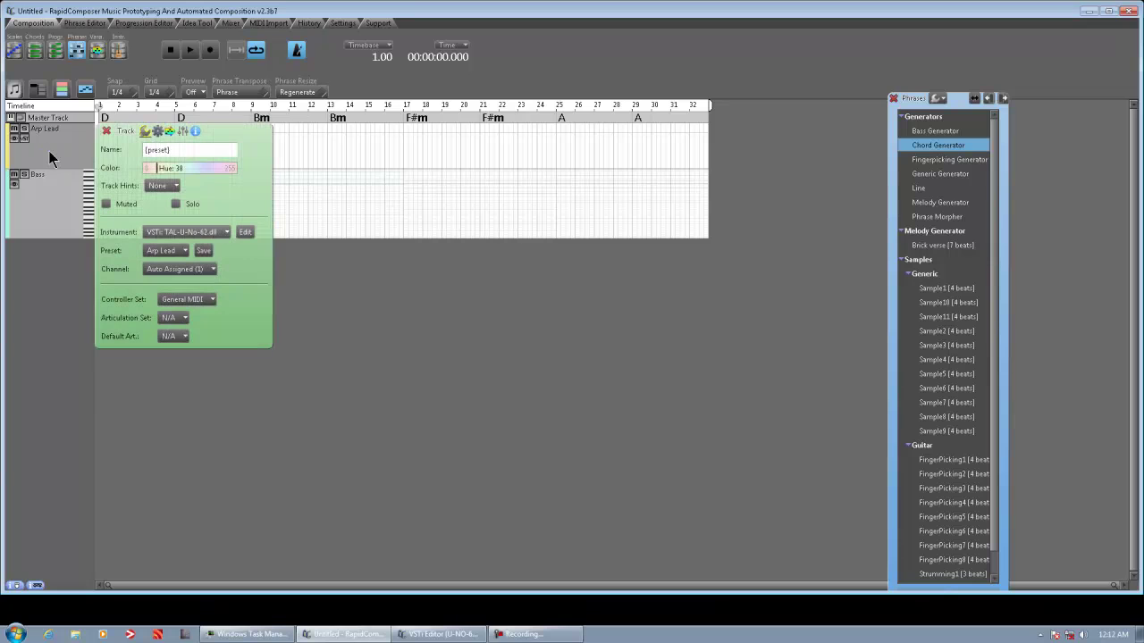
left_click(228, 232)
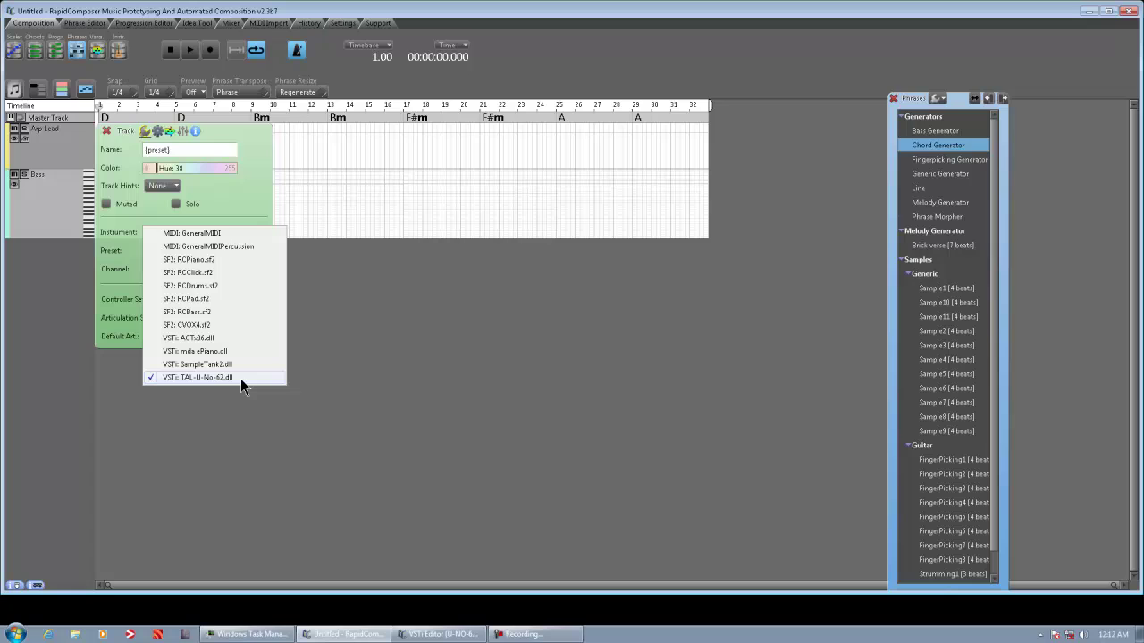
left_click(342, 24)
left_click(72, 36)
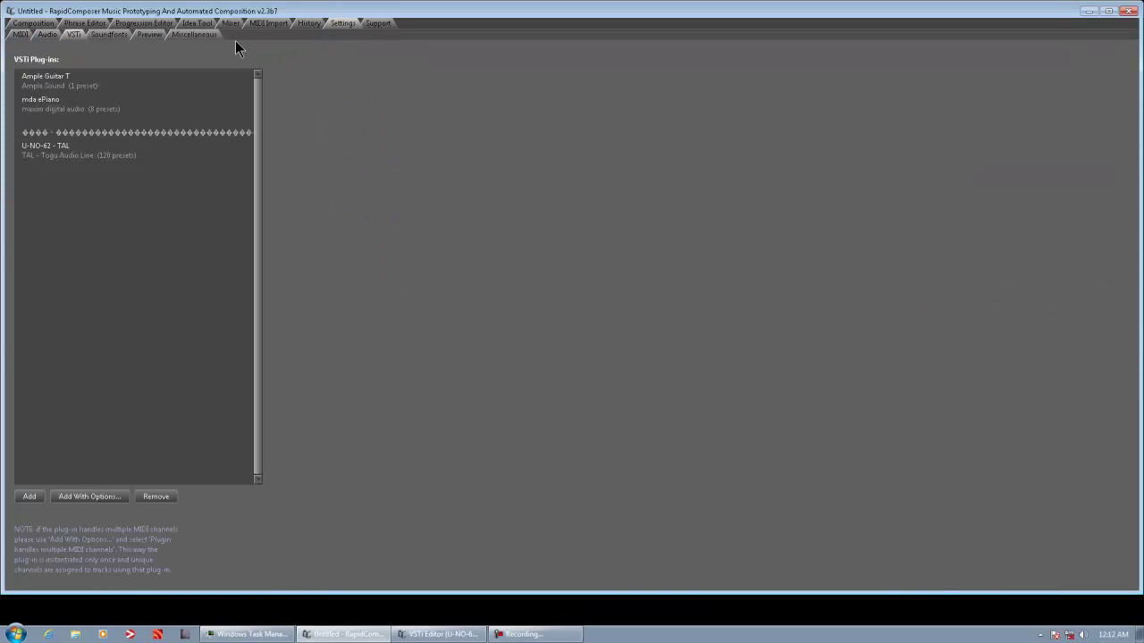
left_click(34, 24)
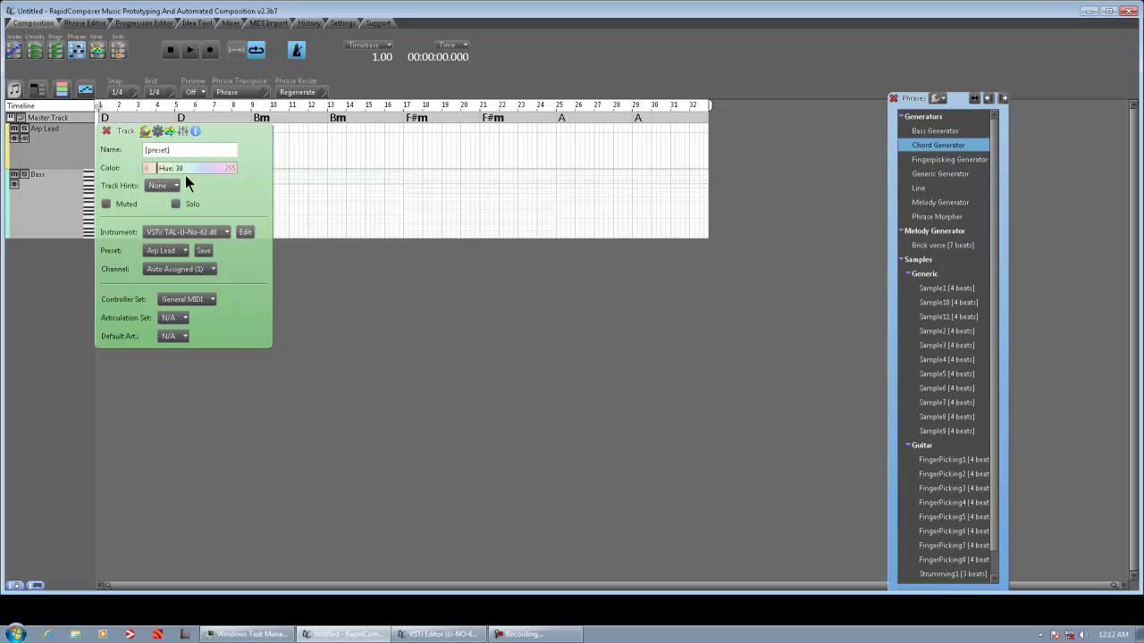
left_click(106, 132)
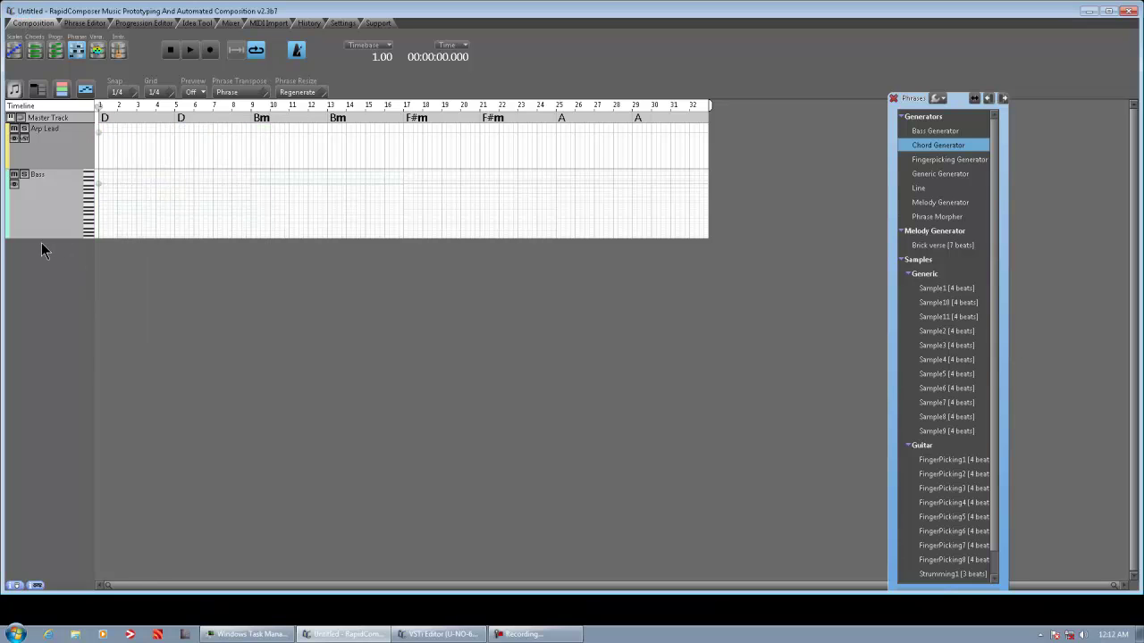
left_click(37, 185)
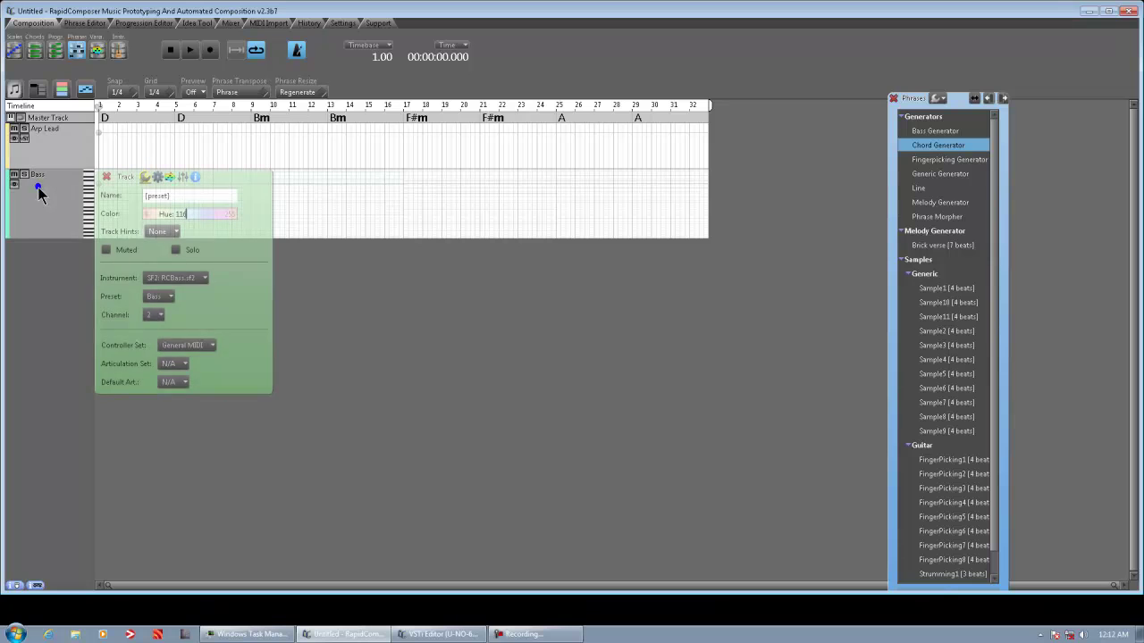
left_click(202, 278)
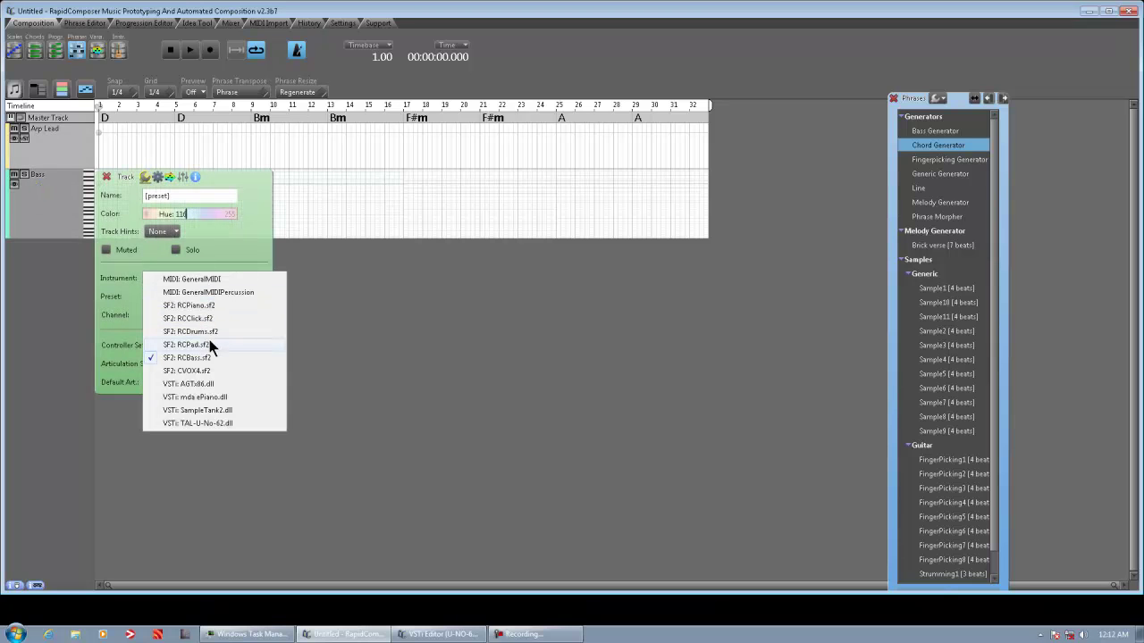
left_click(144, 251)
left_click(106, 178)
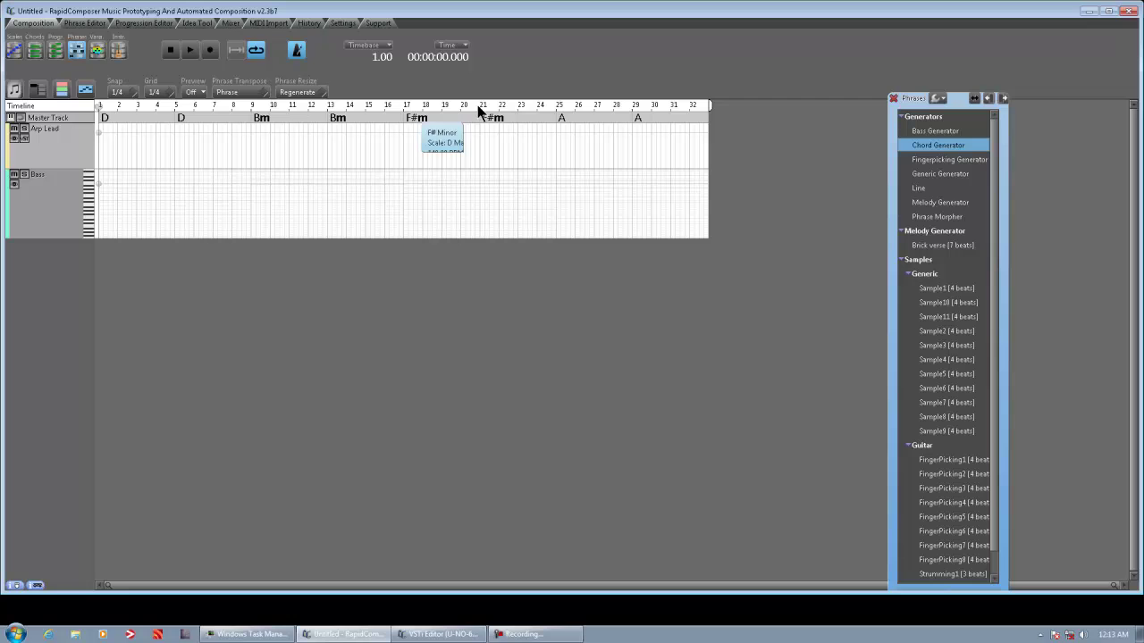
Place a Generic Generator phrase on Arp Lead at bar 1 and copy it into each 4-bar slot through bar 29.
left_click_drag(947, 172, 104, 147)
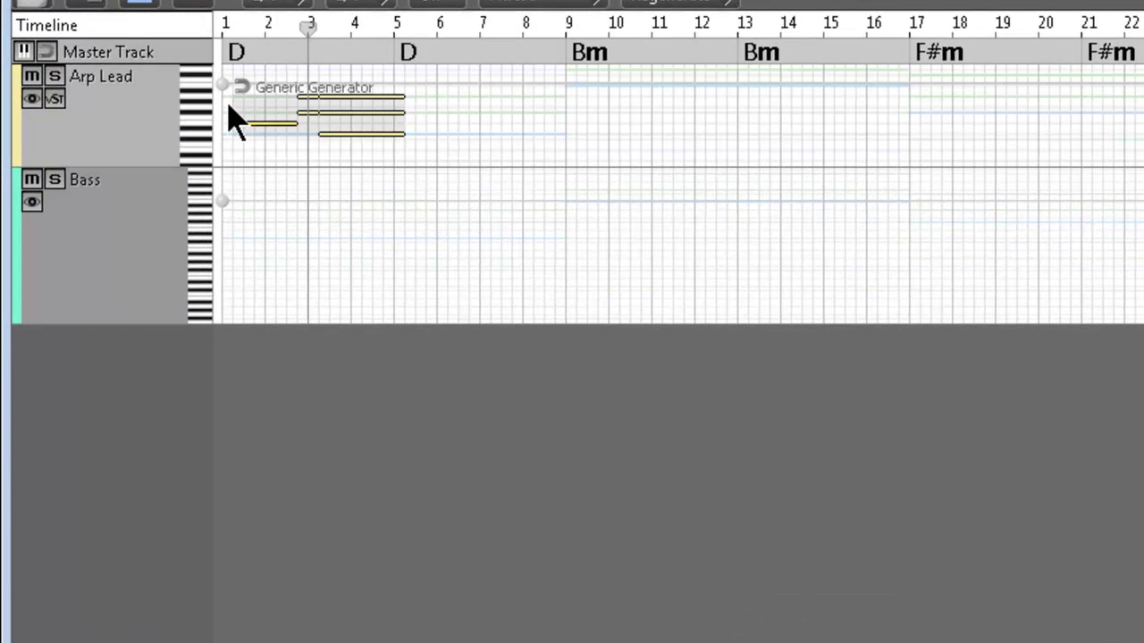
left_click(303, 121)
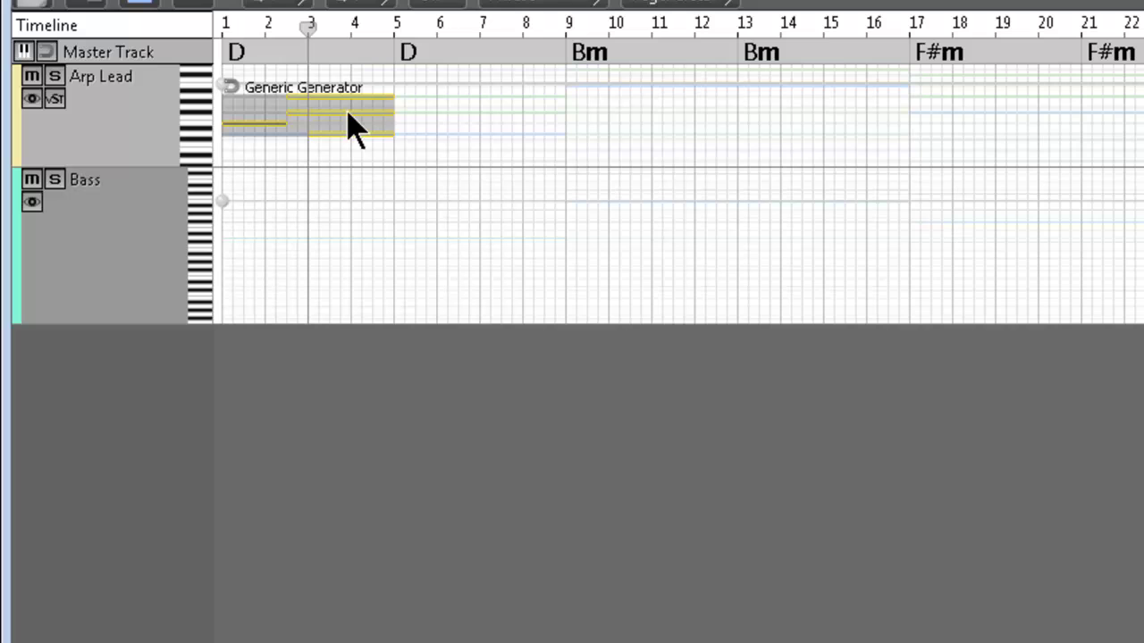
left_click_drag(347, 110, 1004, 111)
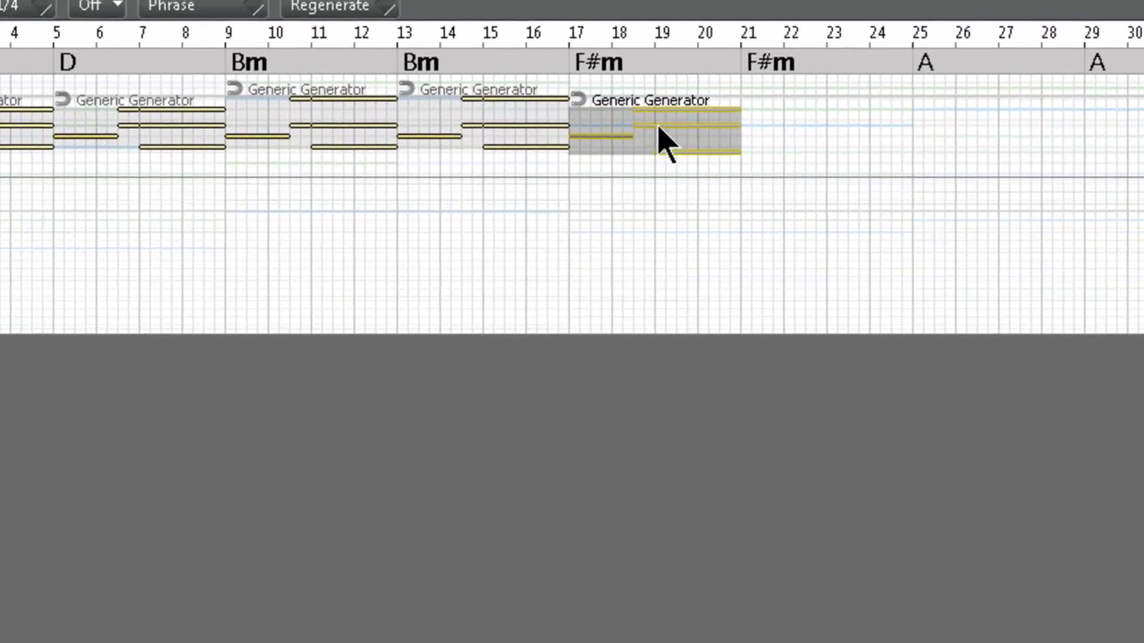
left_click_drag(530, 125, 839, 144)
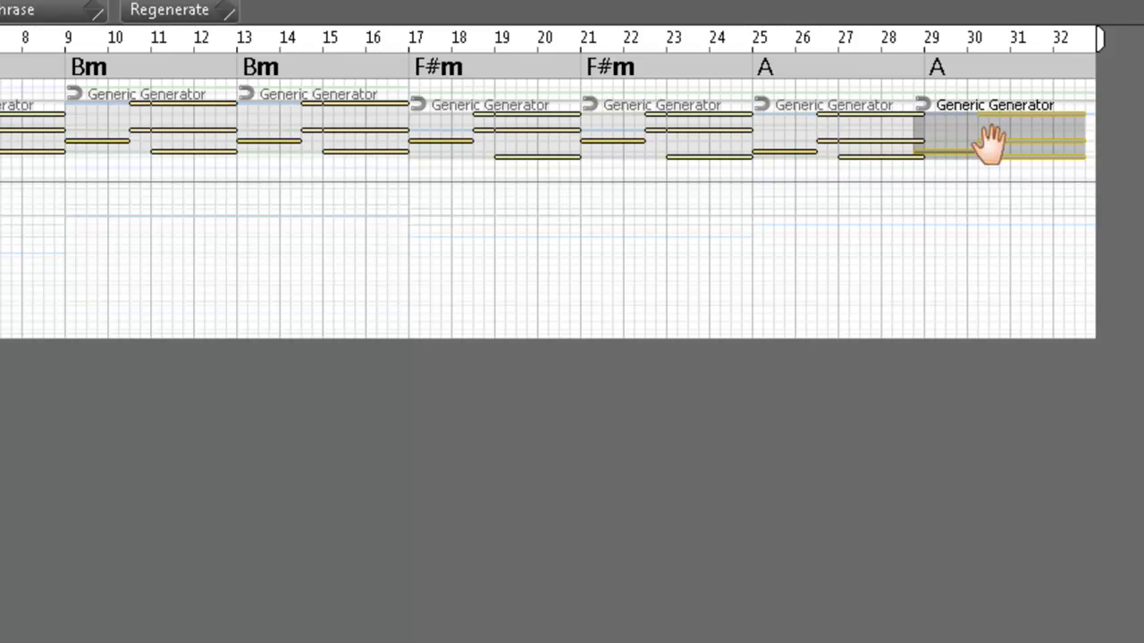
left_click_drag(986, 140, 1019, 146)
Inspect the first generator phrase's rhythm generator settings, then close them.
left_click(166, 46)
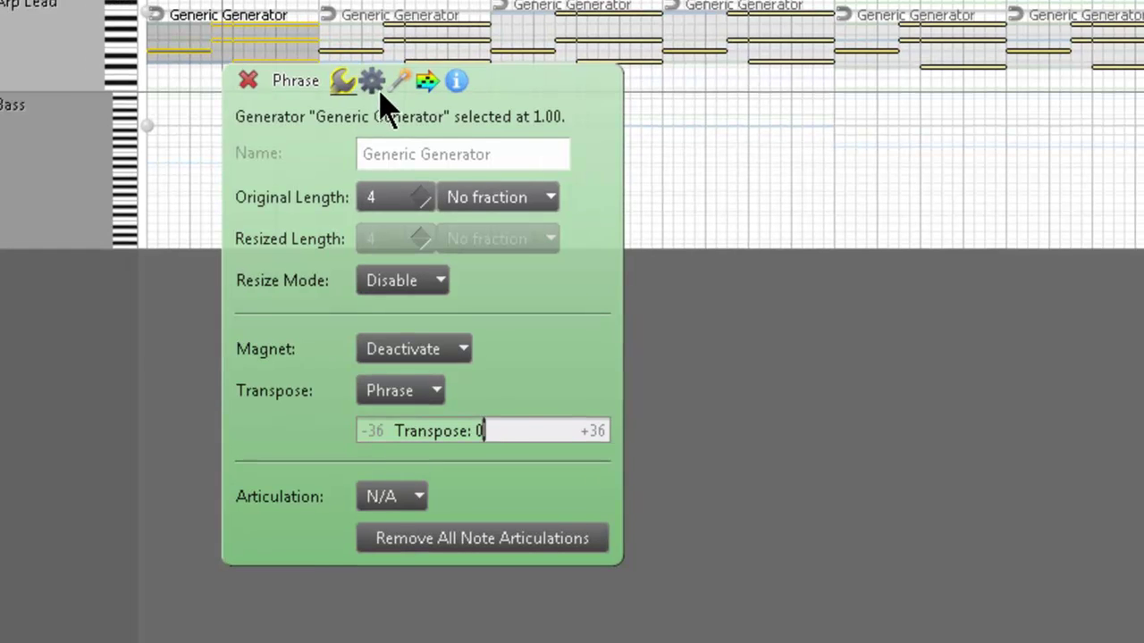
left_click(399, 80)
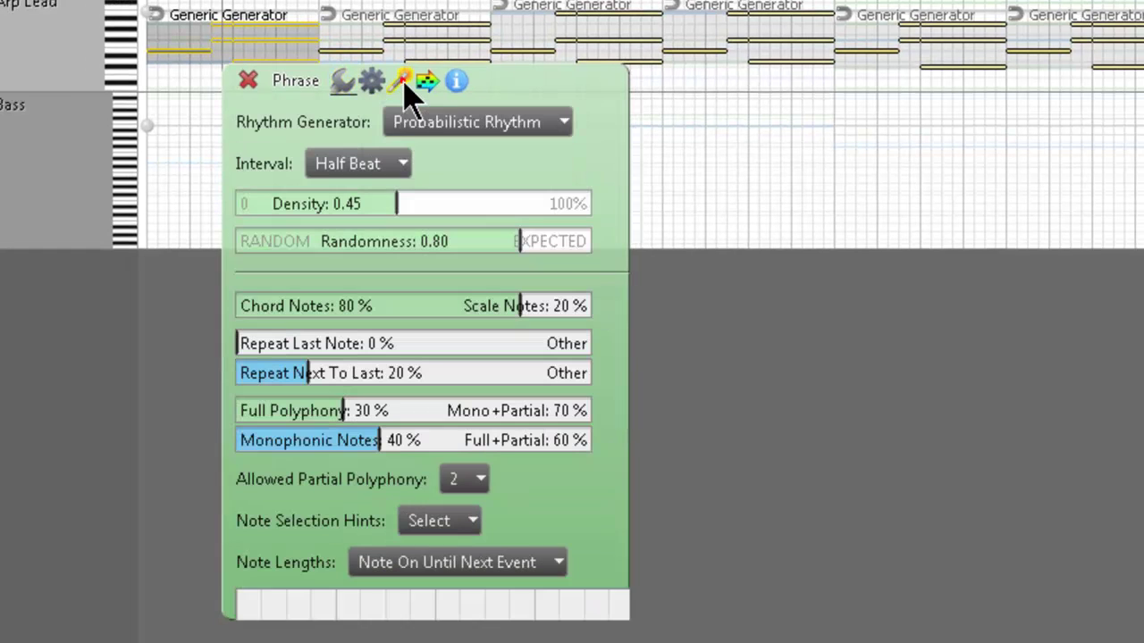
left_click(247, 81)
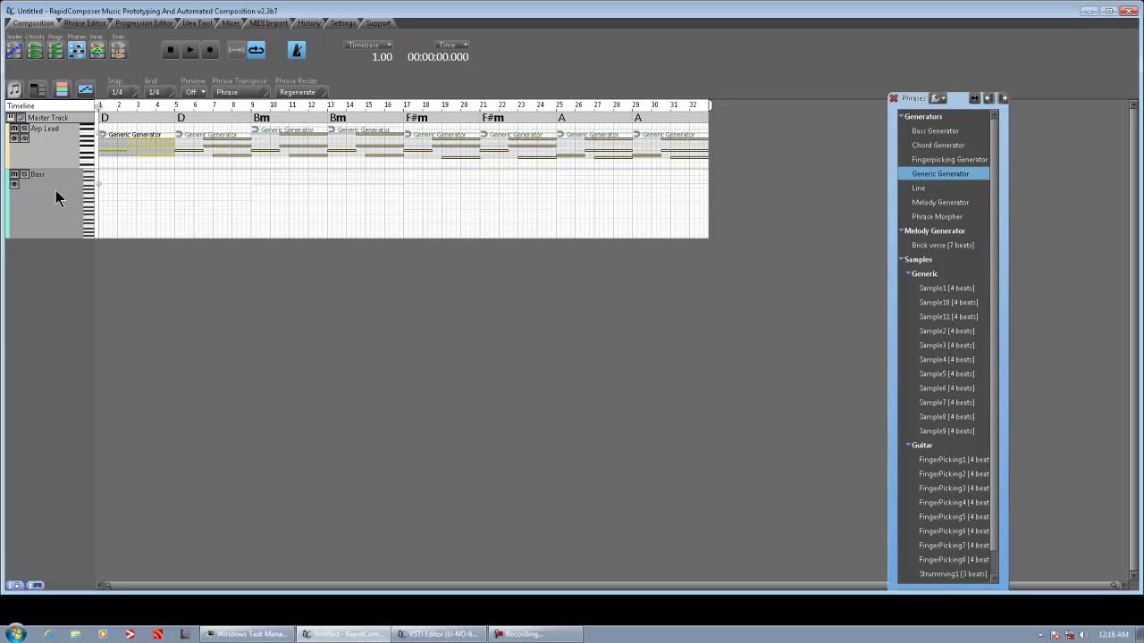
Add a Bass Generator phrase to the Bass track and position it at bar 1.
mouse_move(55, 191)
left_click_drag(934, 131, 128, 202)
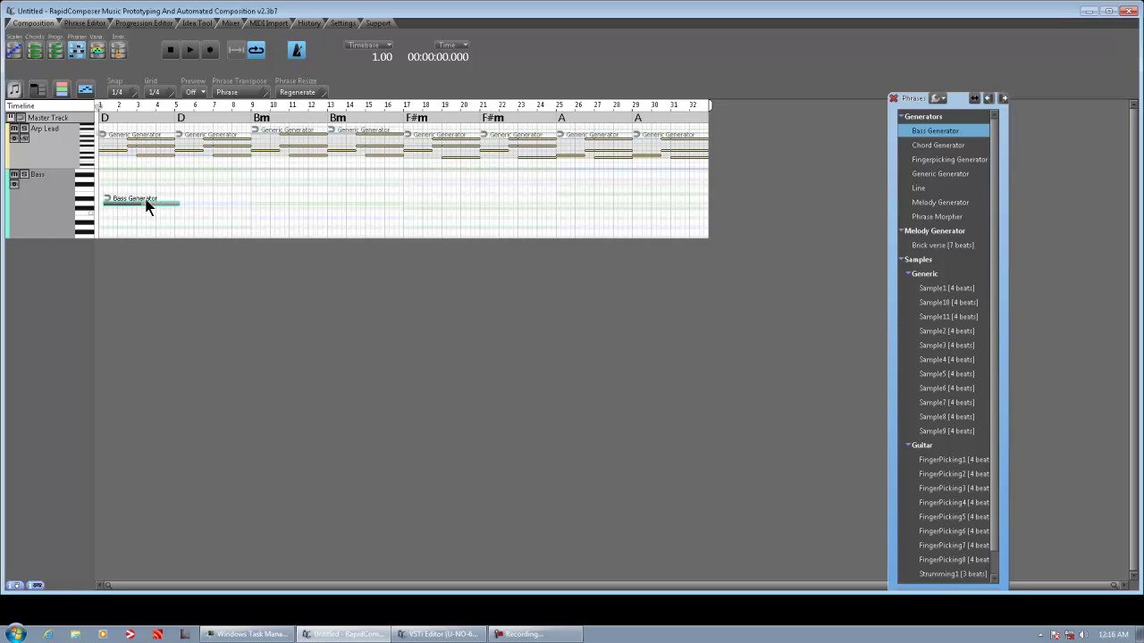
left_click_drag(147, 206, 111, 204)
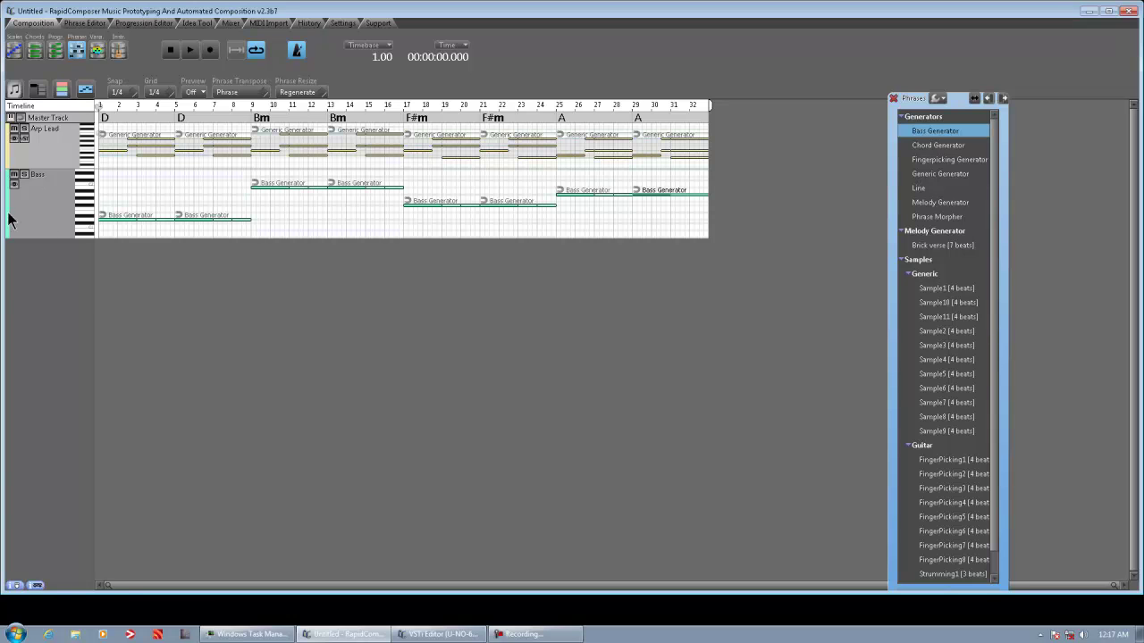
mouse_move(36, 590)
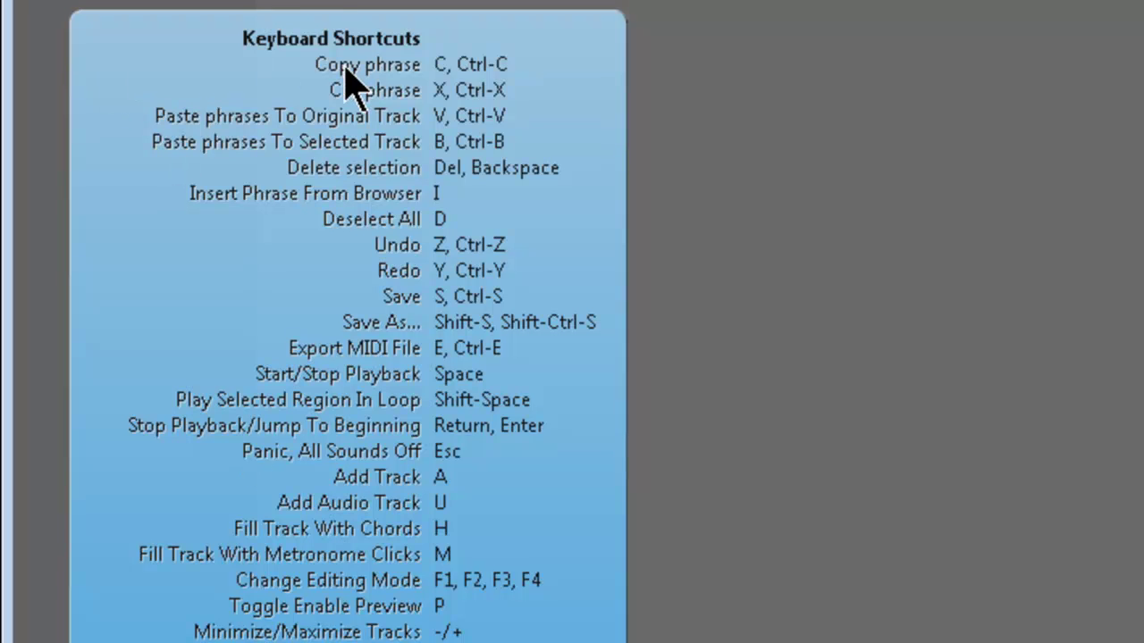
left_click(184, 68)
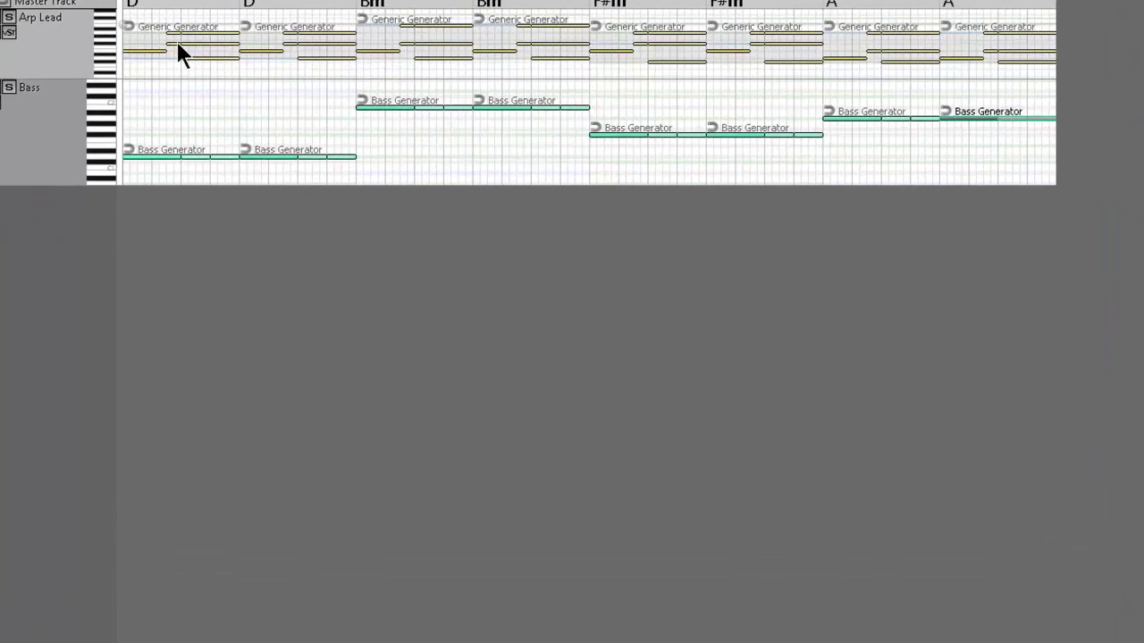
Open the first Arp Lead phrase's settings and switch its rhythm generator to Subdivision.
left_click(134, 148)
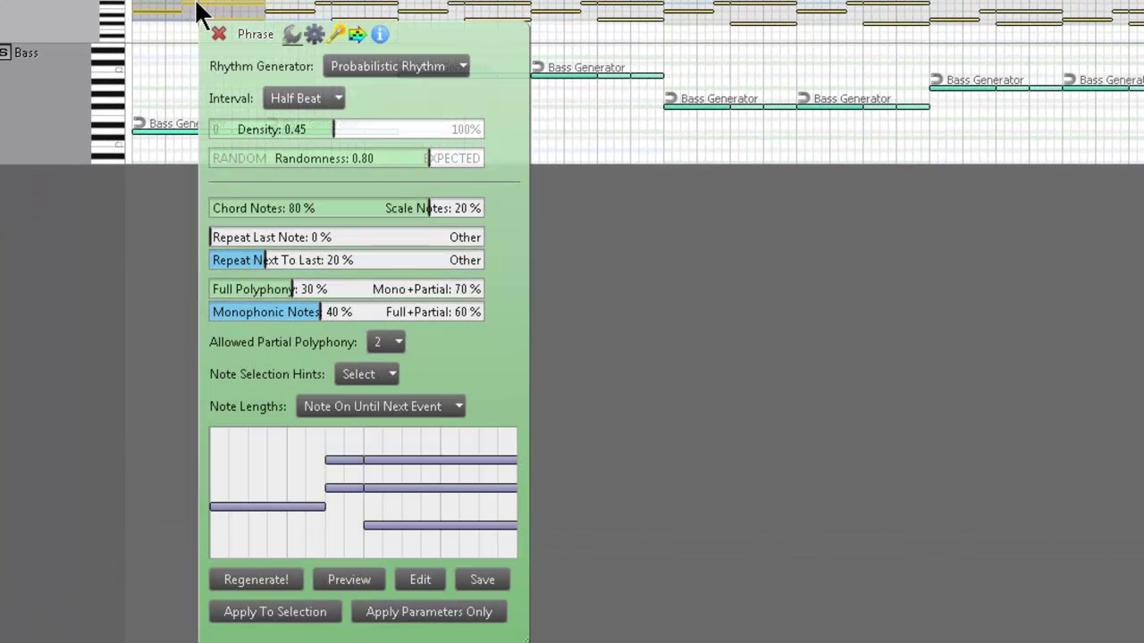
left_click_drag(398, 36, 577, 97)
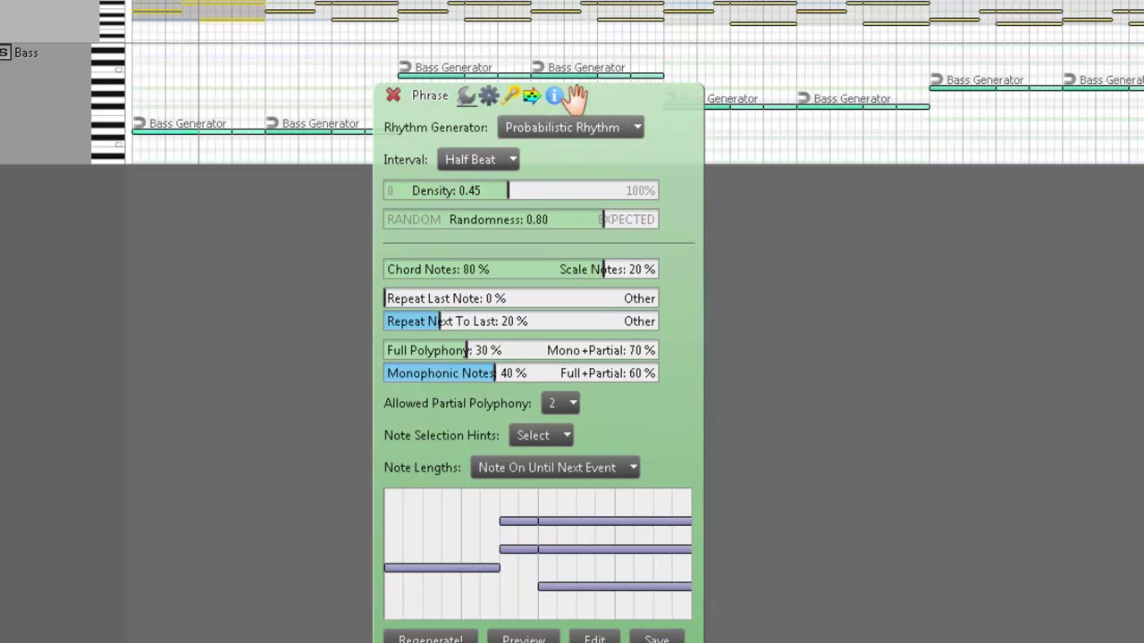
left_click(632, 128)
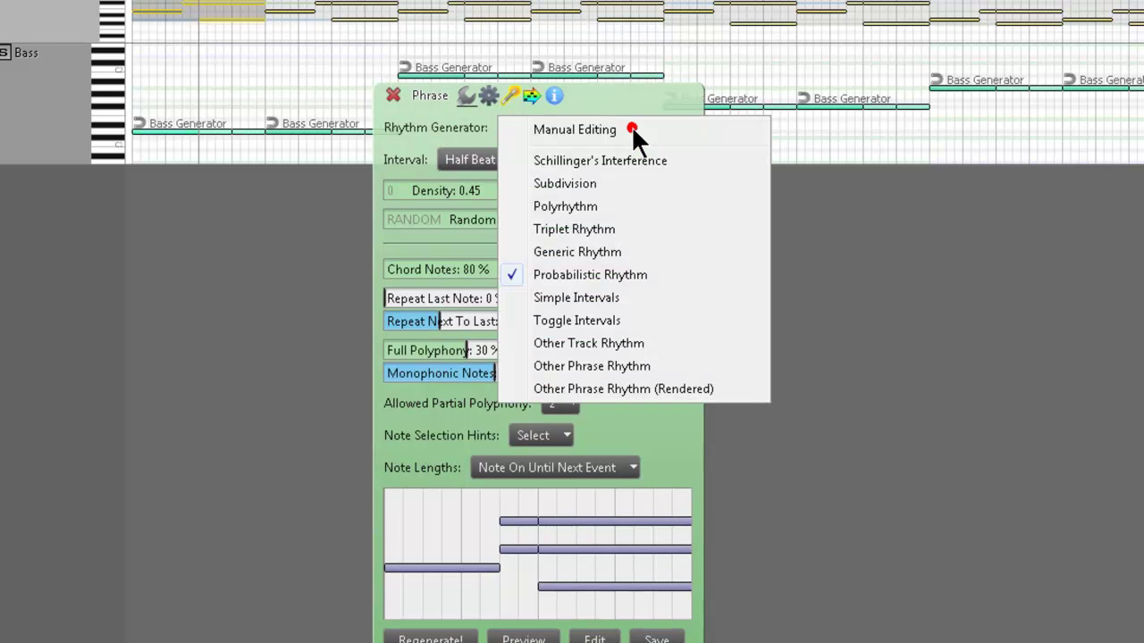
left_click(606, 188)
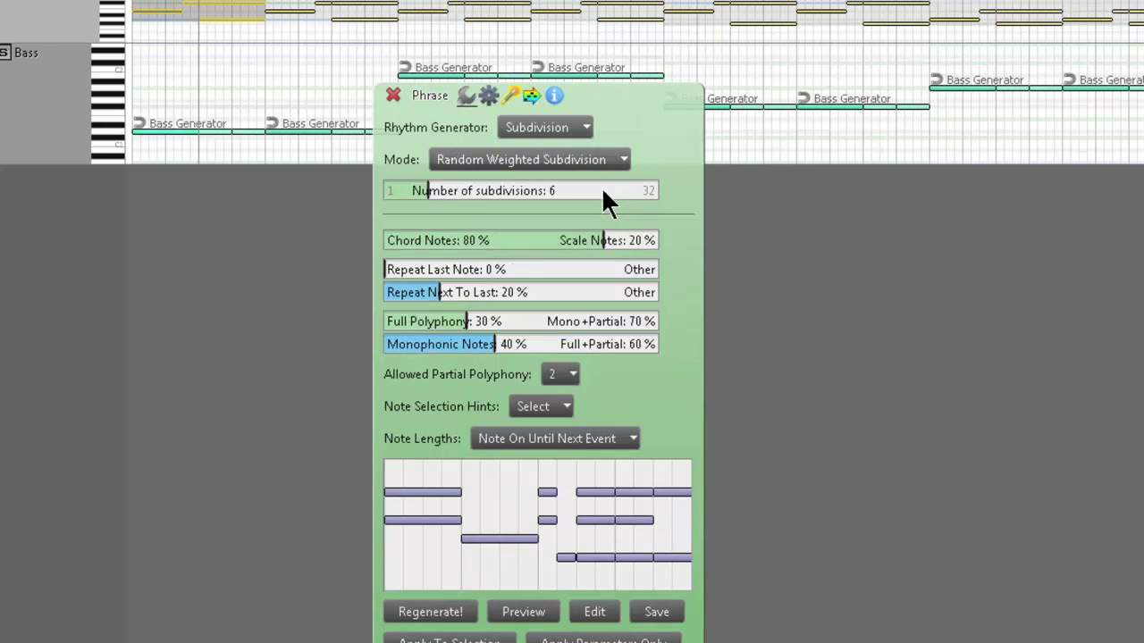
Raise the subdivisions from 7 to 11 and then to 17, and move the settings panel aside.
left_click(440, 188)
left_click_drag(440, 187, 587, 179)
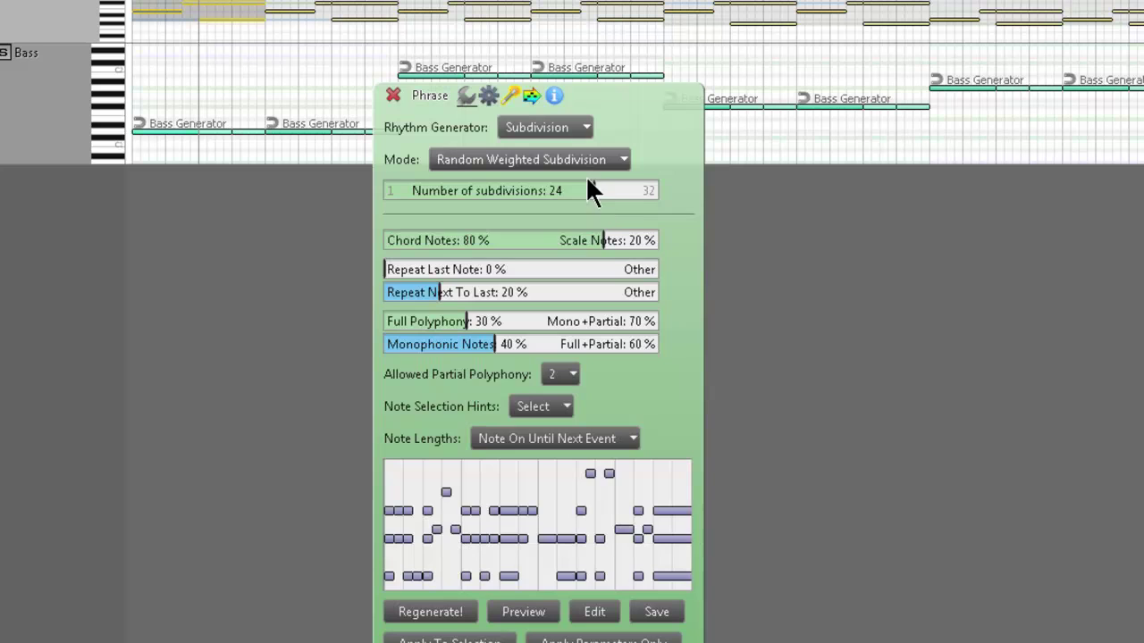
left_click(464, 93)
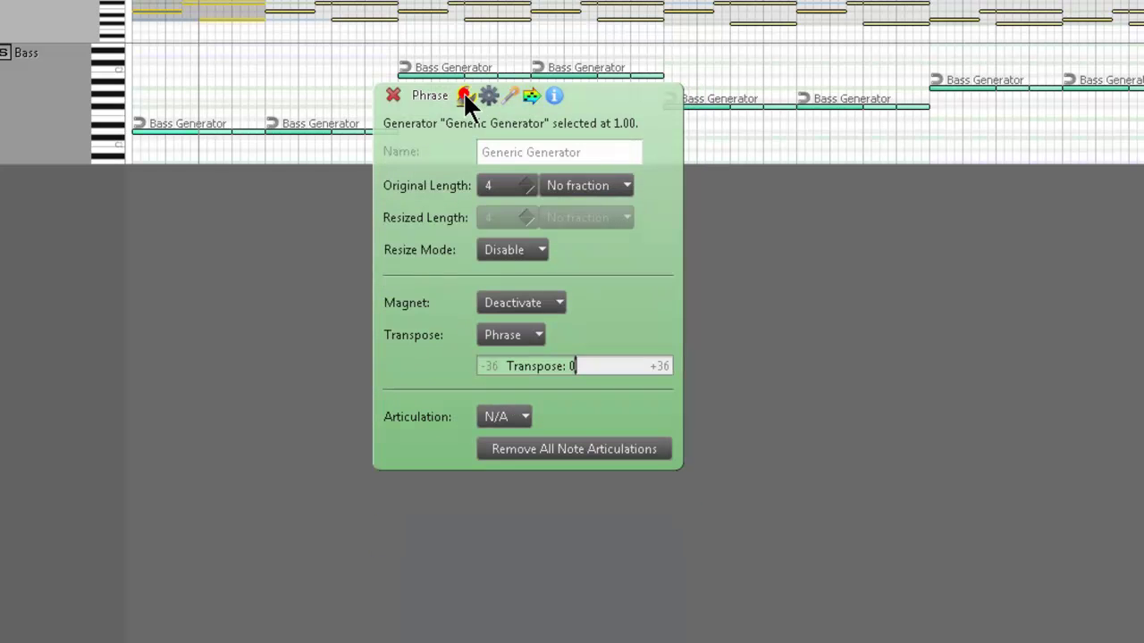
left_click(509, 93)
left_click_drag(546, 188, 521, 187)
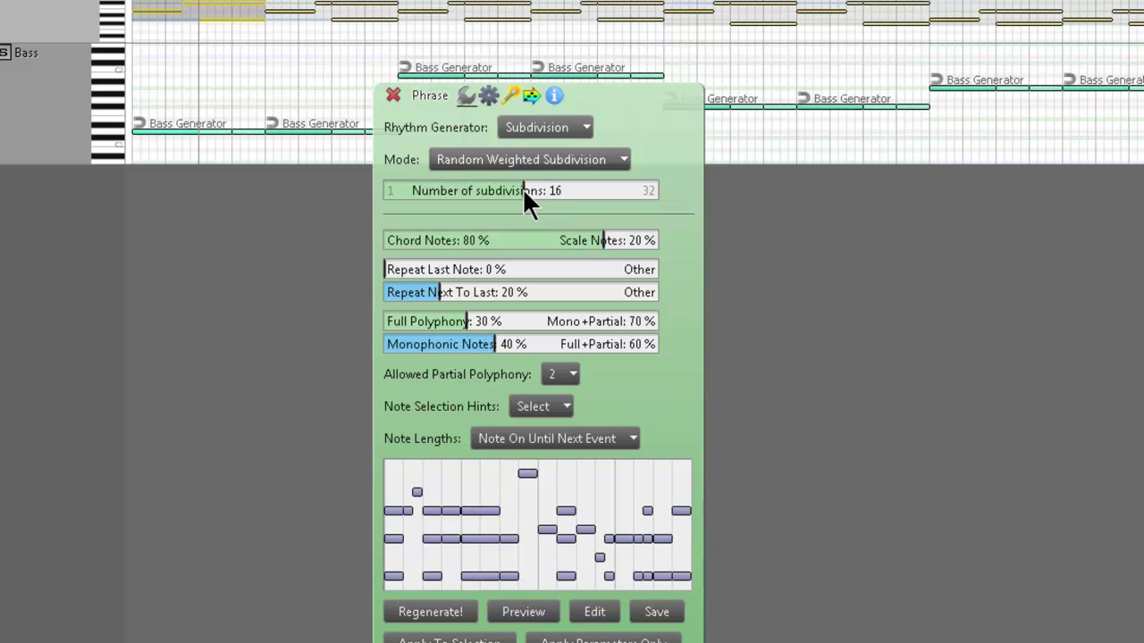
left_click_drag(633, 109, 992, 186)
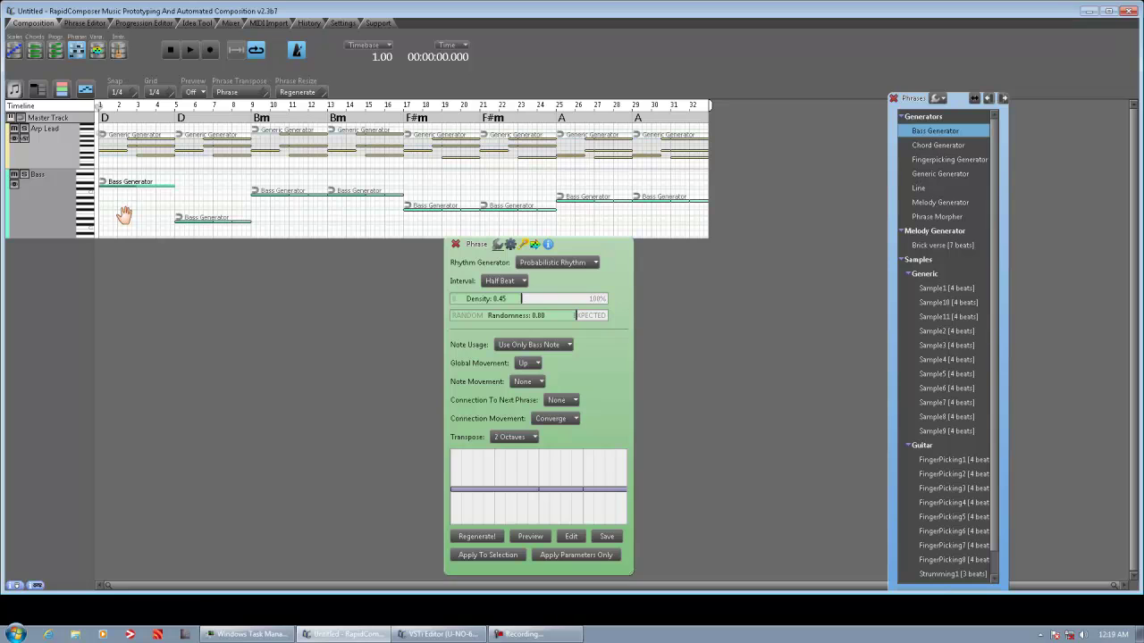
Select the bar-5 bass phrase, play the arrangement from the start, then stop it.
left_click(192, 222)
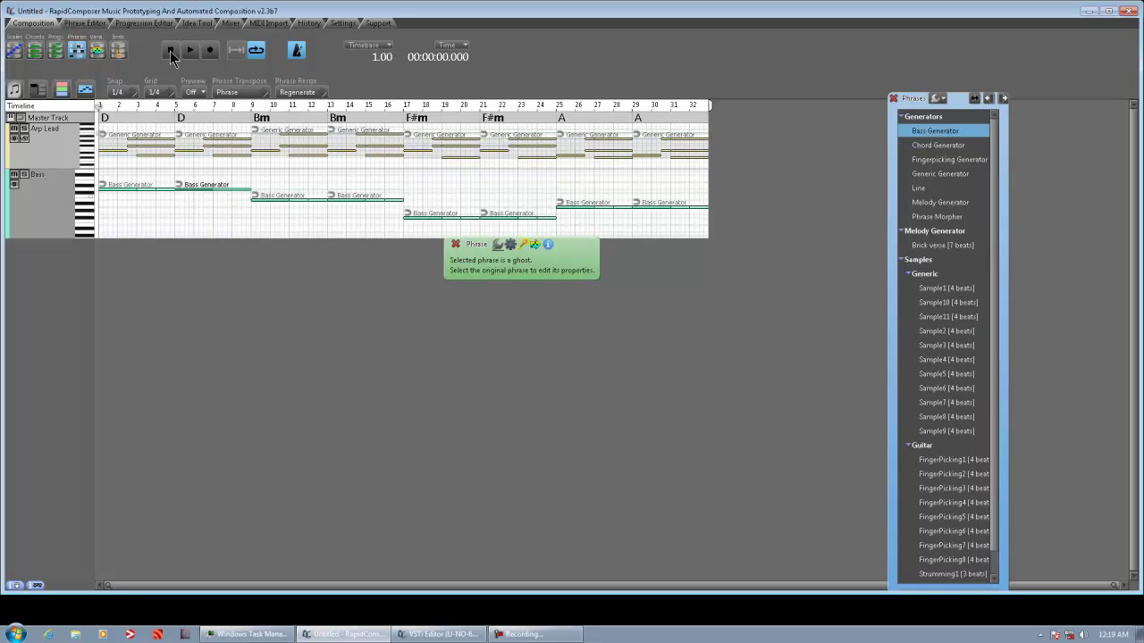
left_click(192, 52)
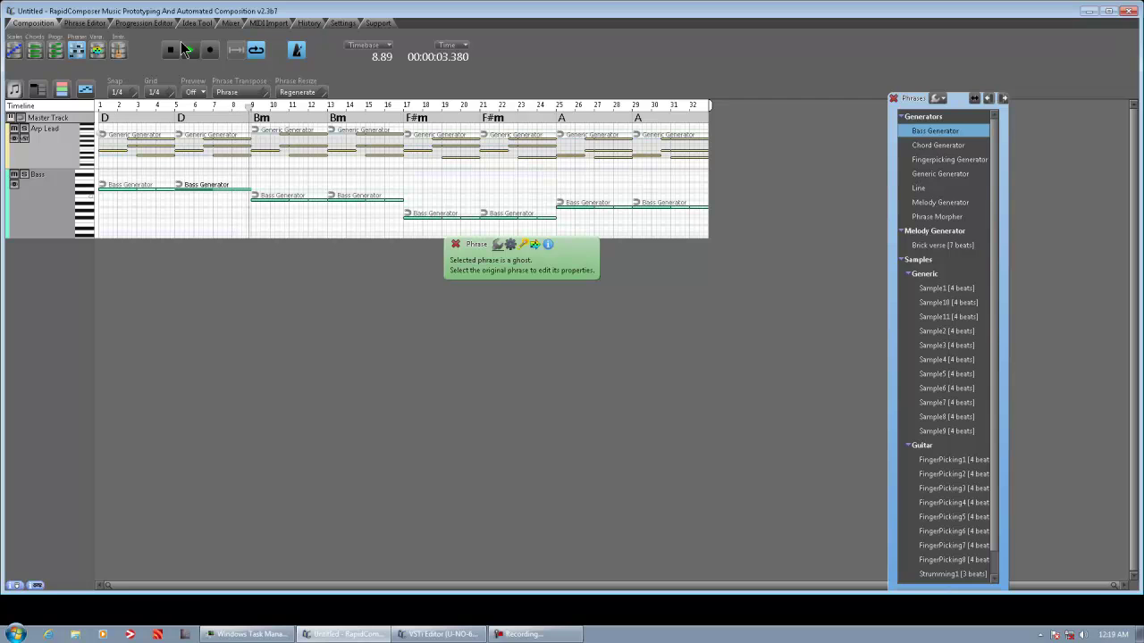
left_click(172, 52)
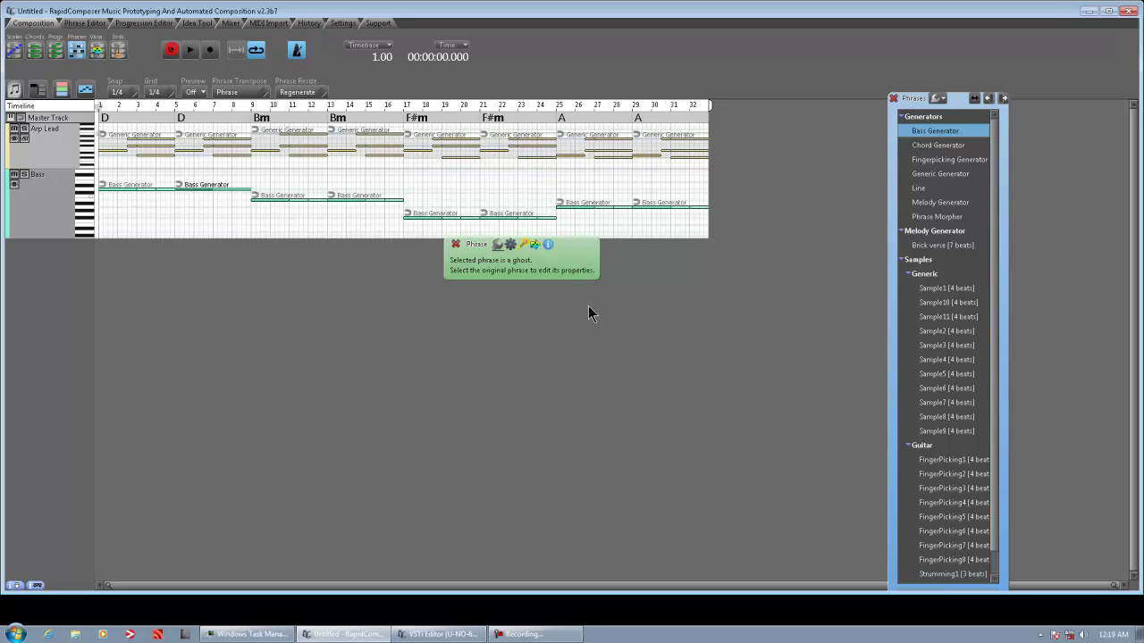
Switch the Arp Lead phrase's rhythm generator to Subdivision with 16 subdivisions.
left_click(109, 123)
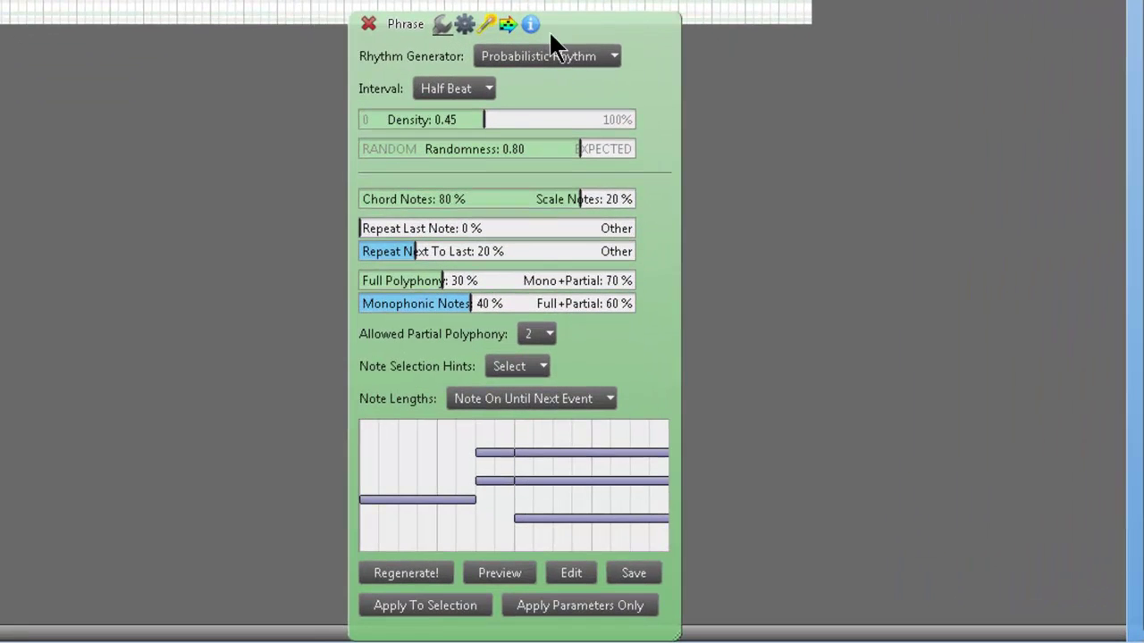
left_click(616, 257)
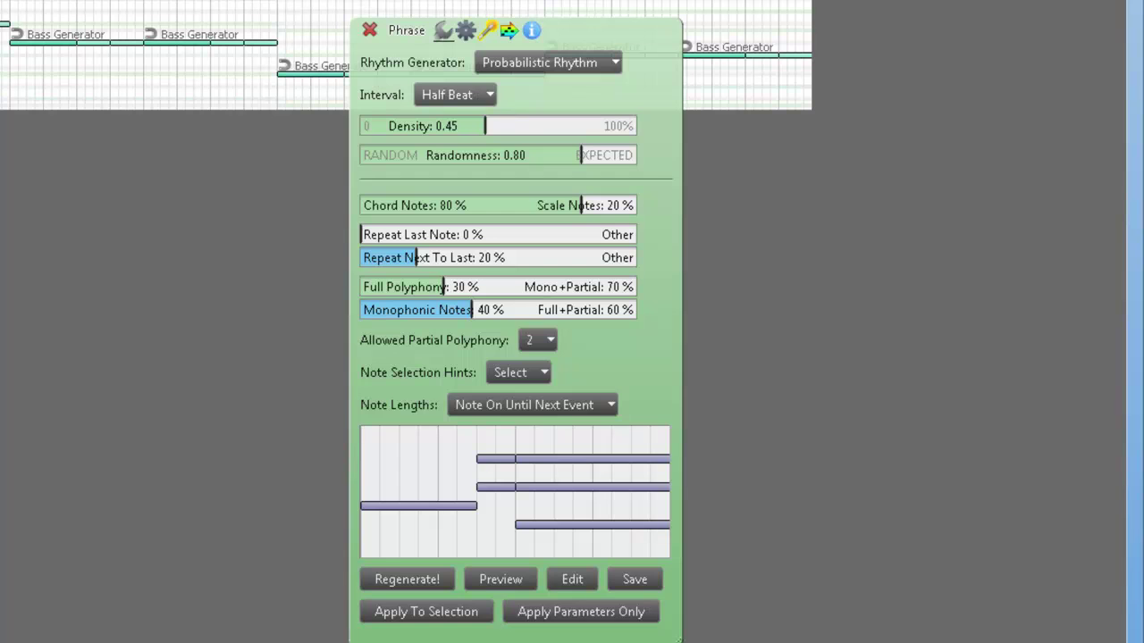
left_click(587, 71)
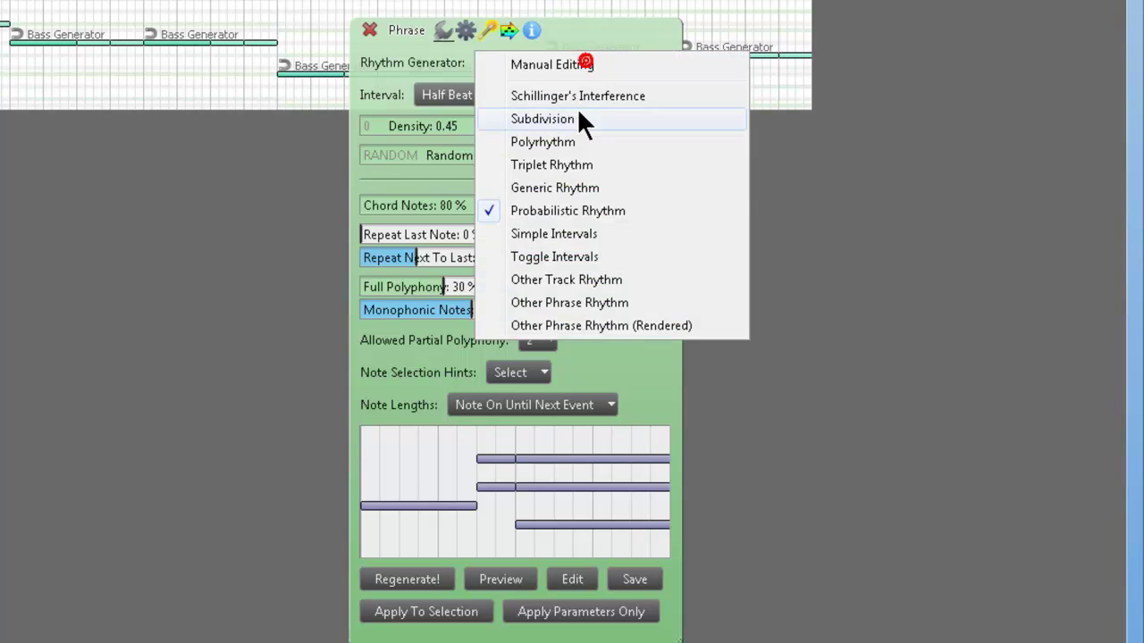
left_click(591, 114)
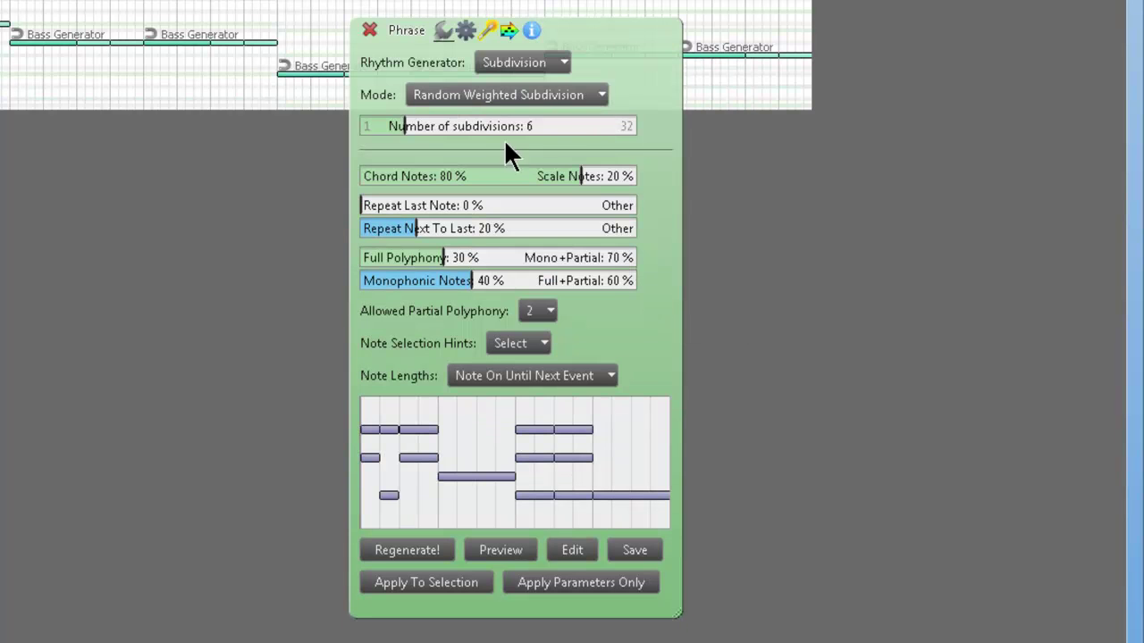
left_click_drag(412, 123, 499, 131)
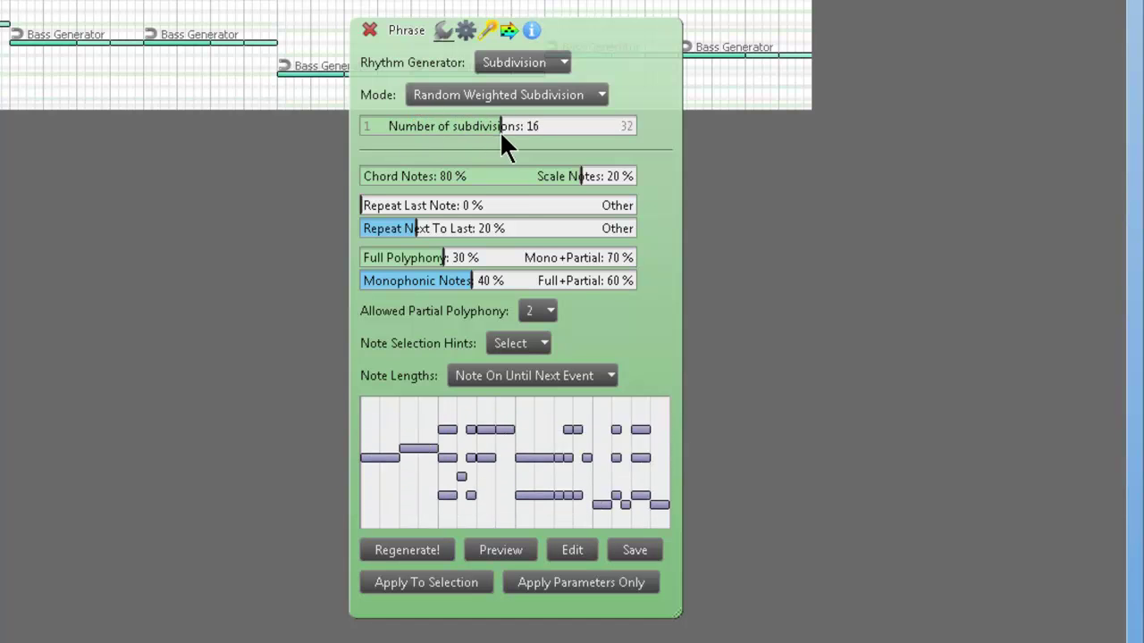
Use 100% chord notes, 0% repeated notes, near-zero full polyphony and a small monophonic share.
left_click_drag(538, 184, 662, 184)
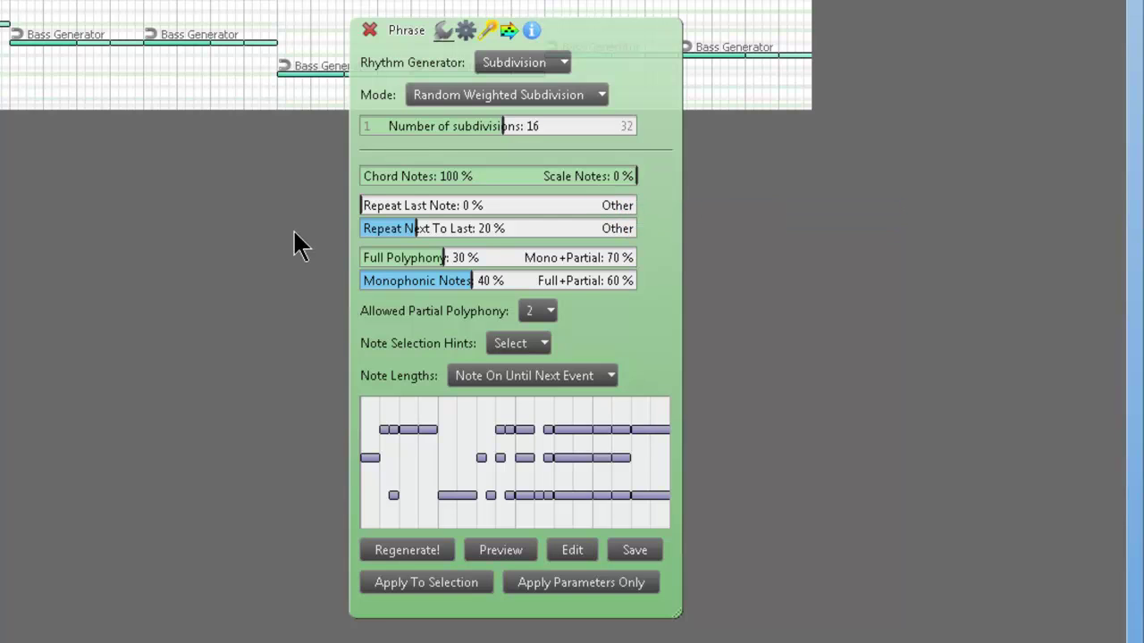
left_click_drag(399, 207, 353, 219)
left_click_drag(433, 257, 496, 266)
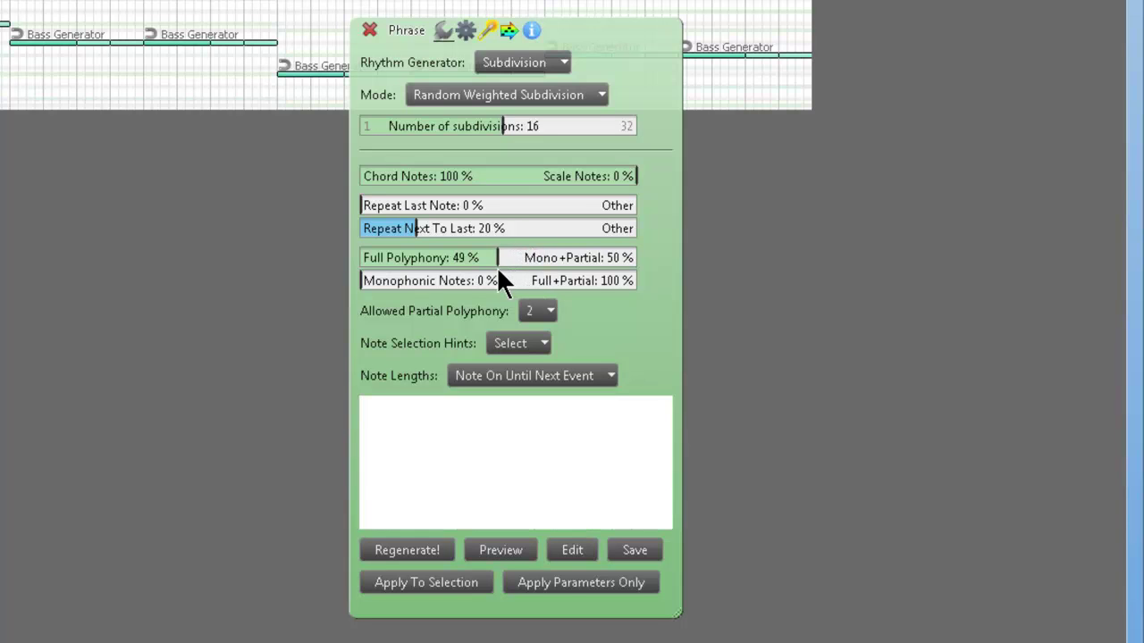
left_click_drag(407, 278, 381, 295)
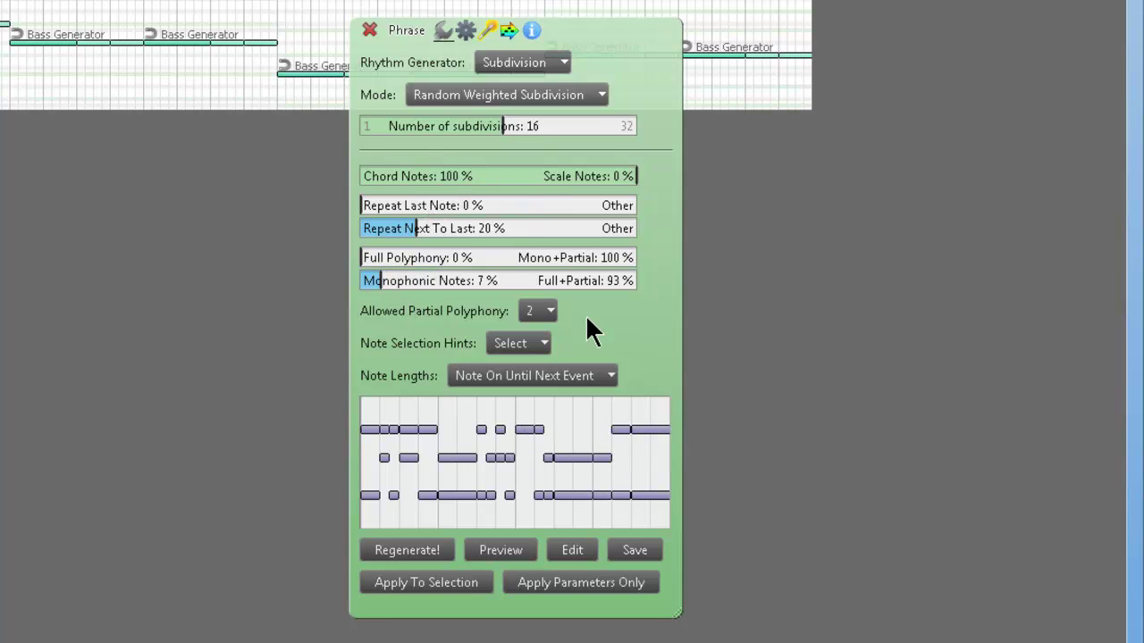
Set Note Lengths to Equal Lengths, trying 1/4 beat before settling on 1/8 beat.
left_click(597, 374)
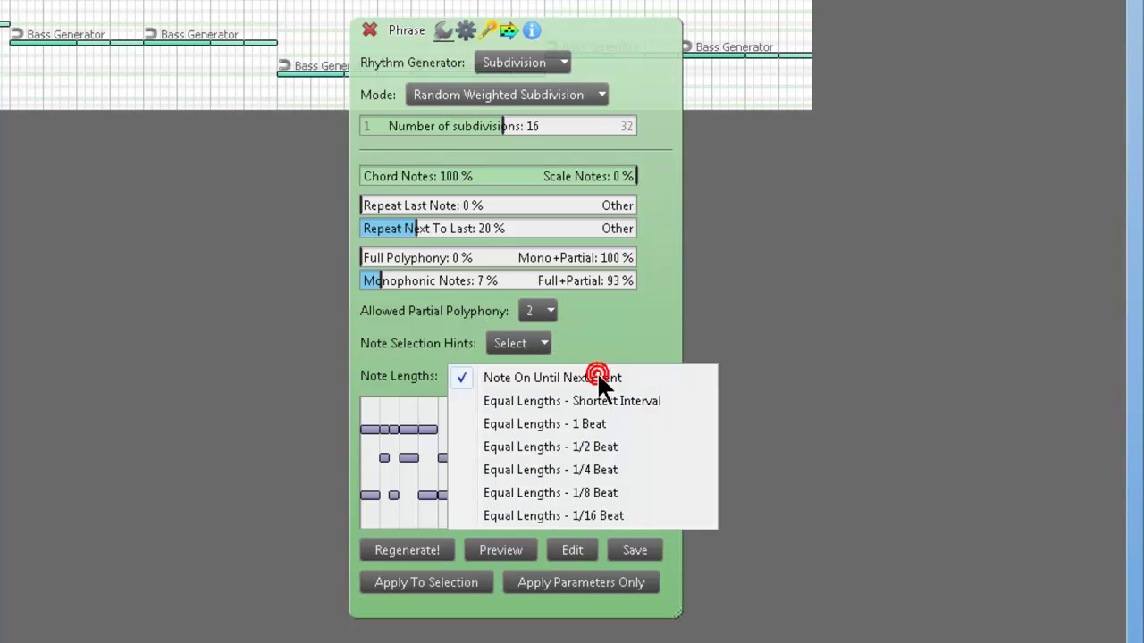
left_click(611, 470)
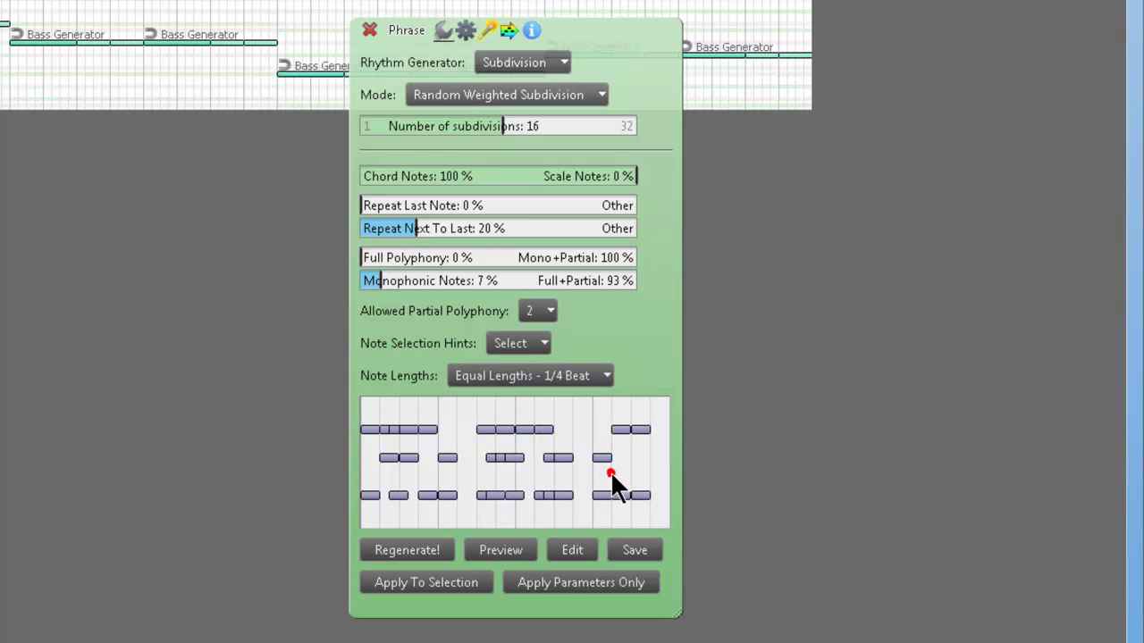
left_click(571, 377)
left_click(598, 401)
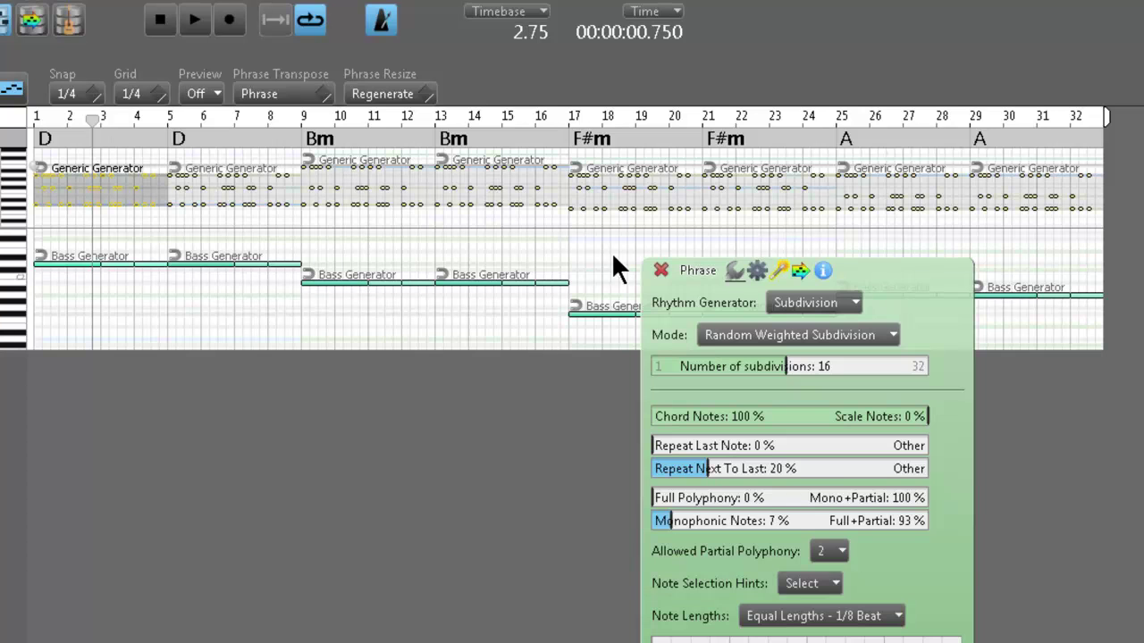
left_click(918, 280)
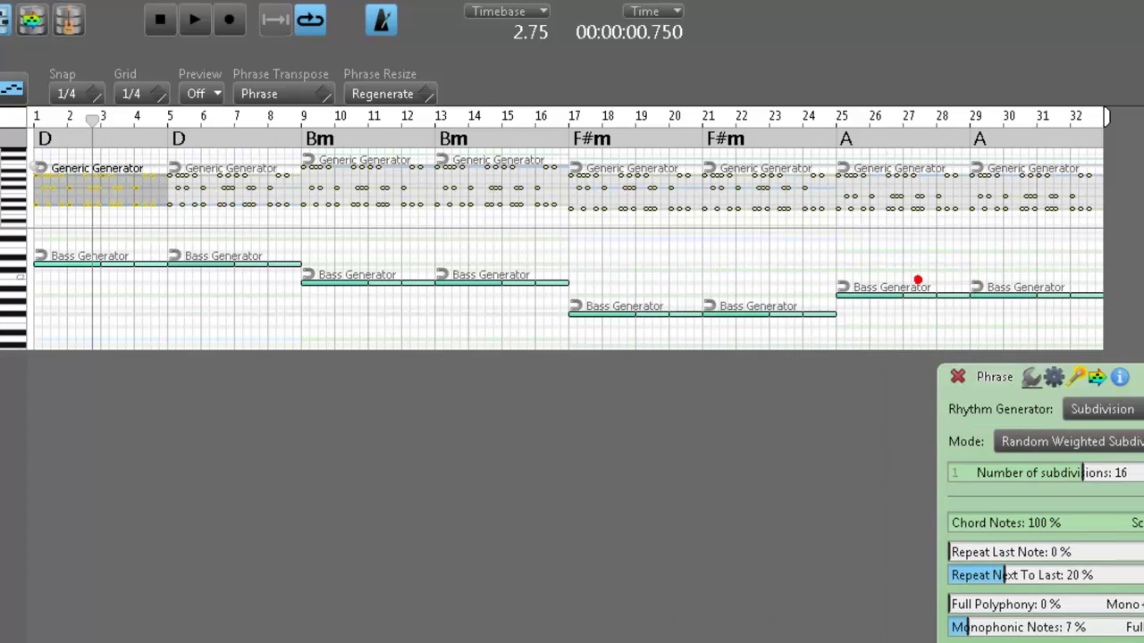
left_click(158, 22)
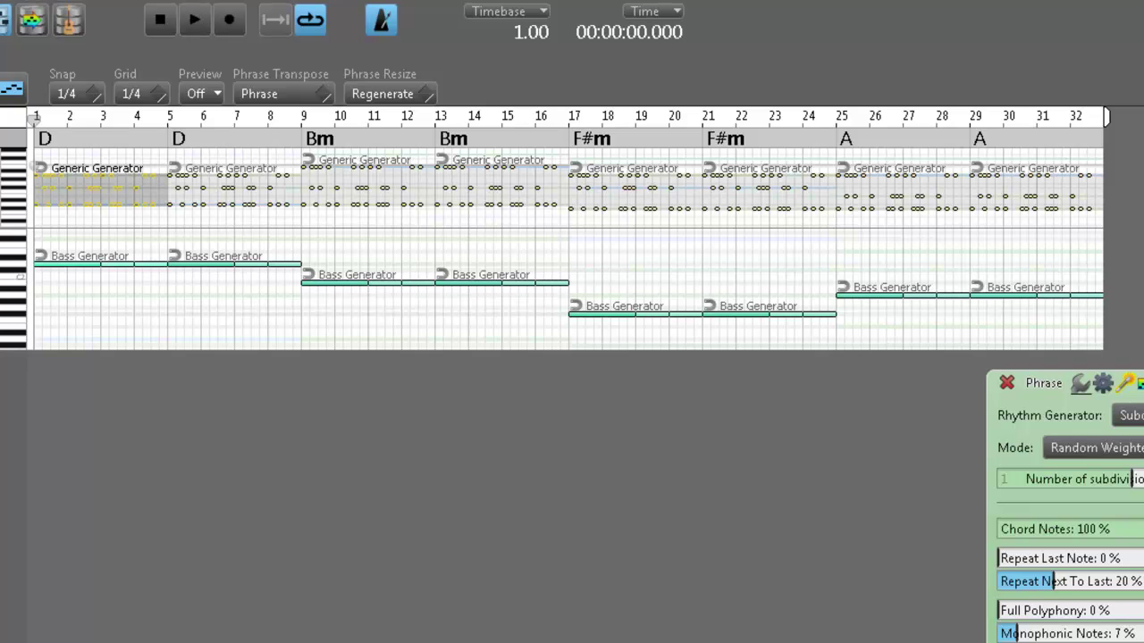
mouse_move(1077, 293)
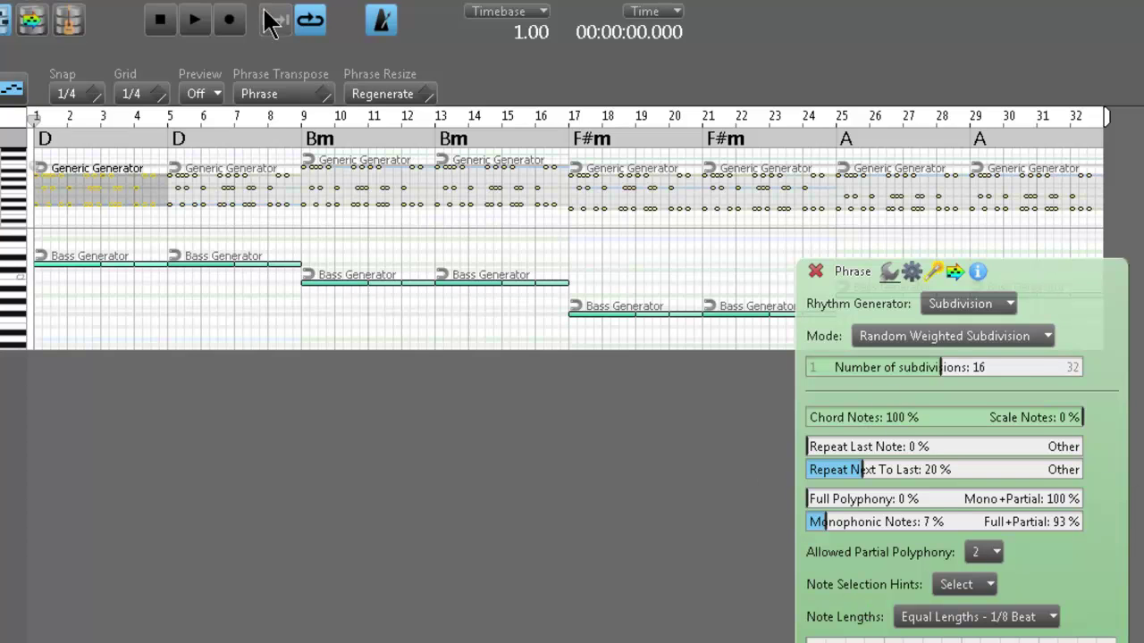
left_click(195, 20)
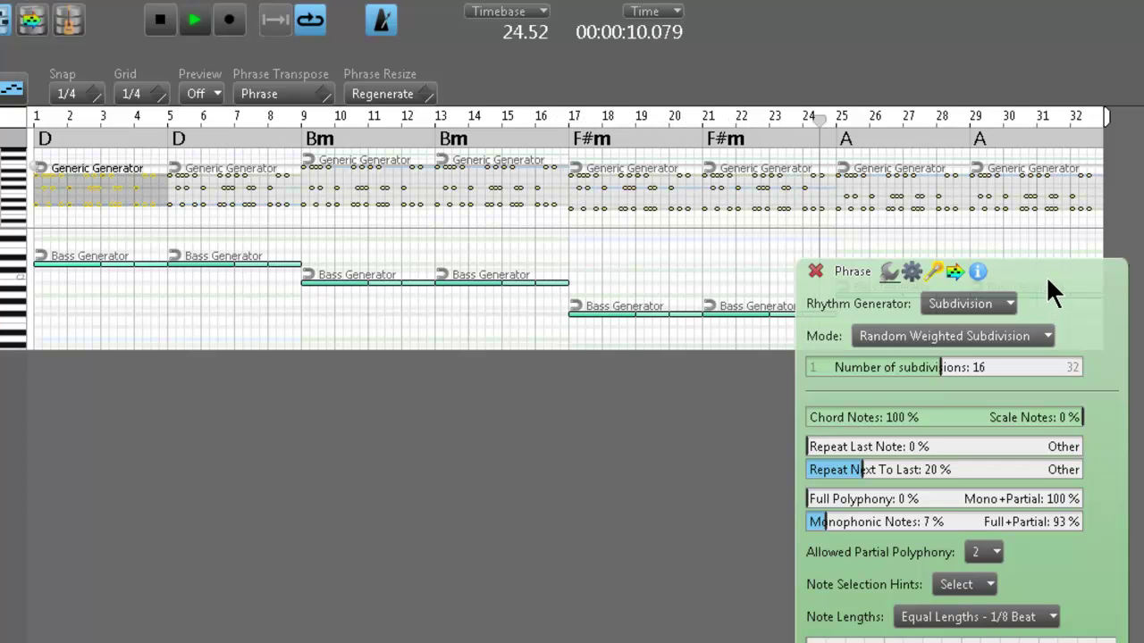
left_click(382, 21)
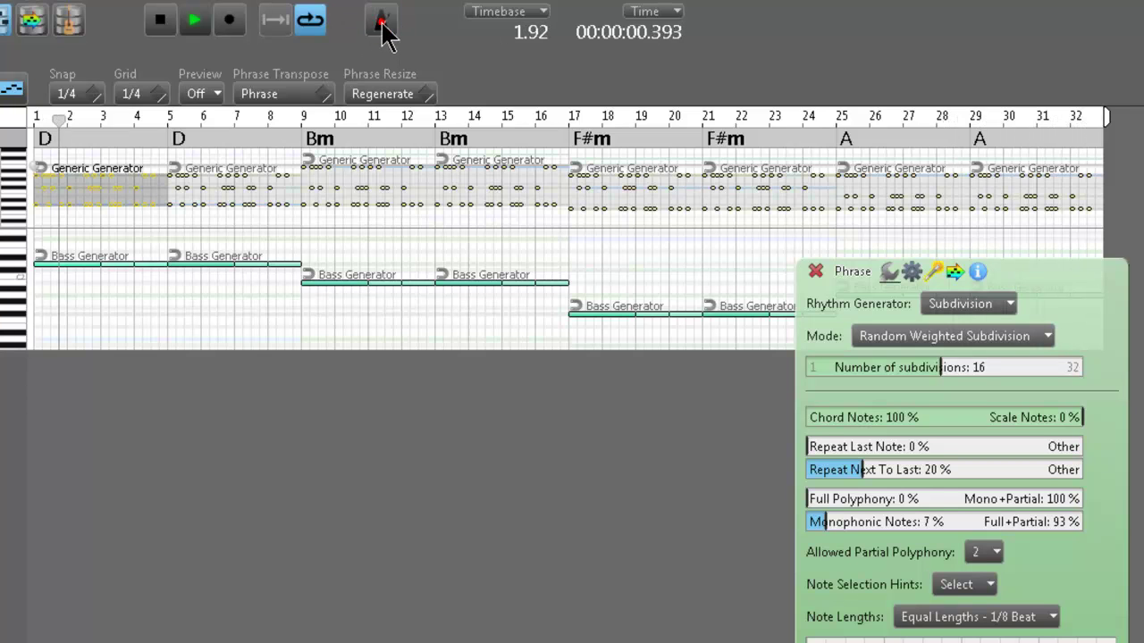
left_click(160, 20)
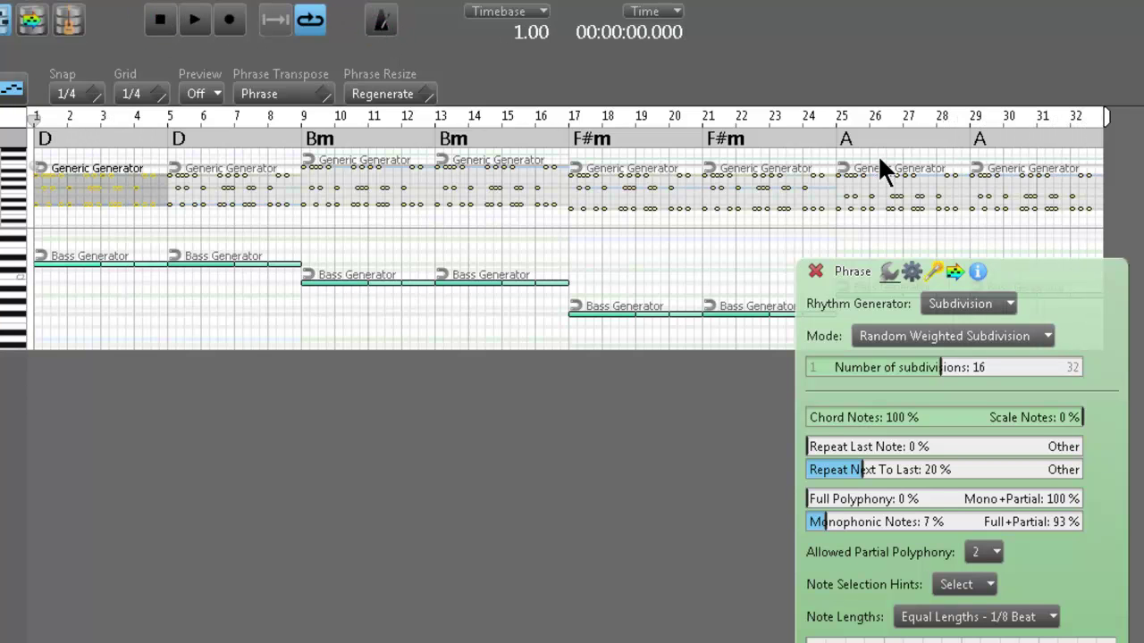
left_click_drag(1055, 271, 1143, 360)
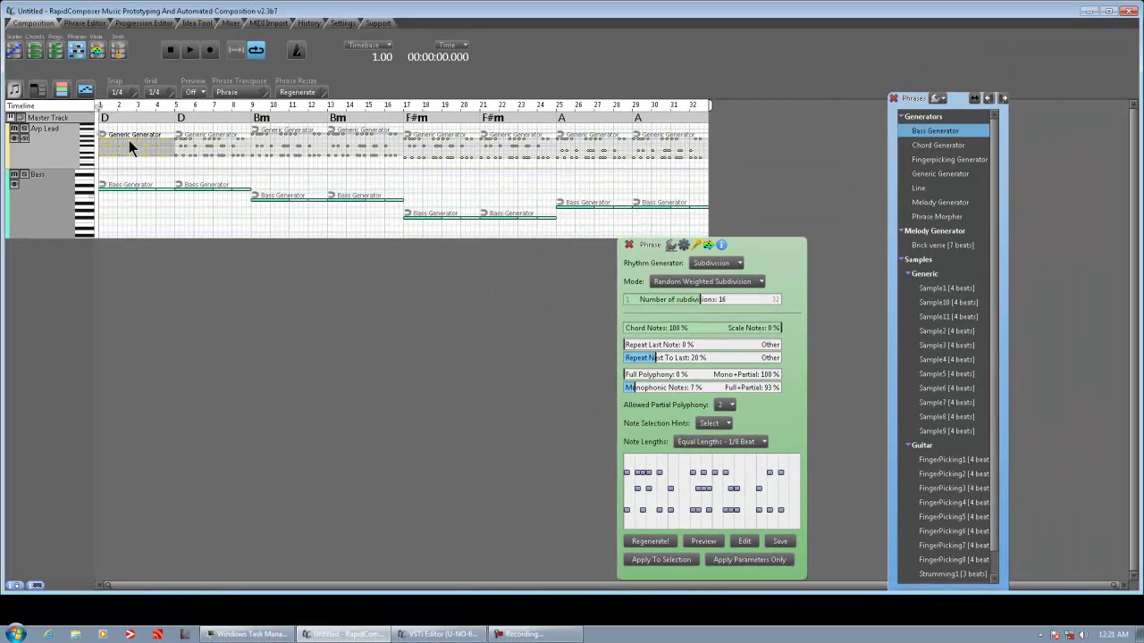
Keep the Subdivision rhythm and apply equal 1/16-beat note lengths to the Arp Lead phrases.
left_click_drag(774, 263, 773, 242)
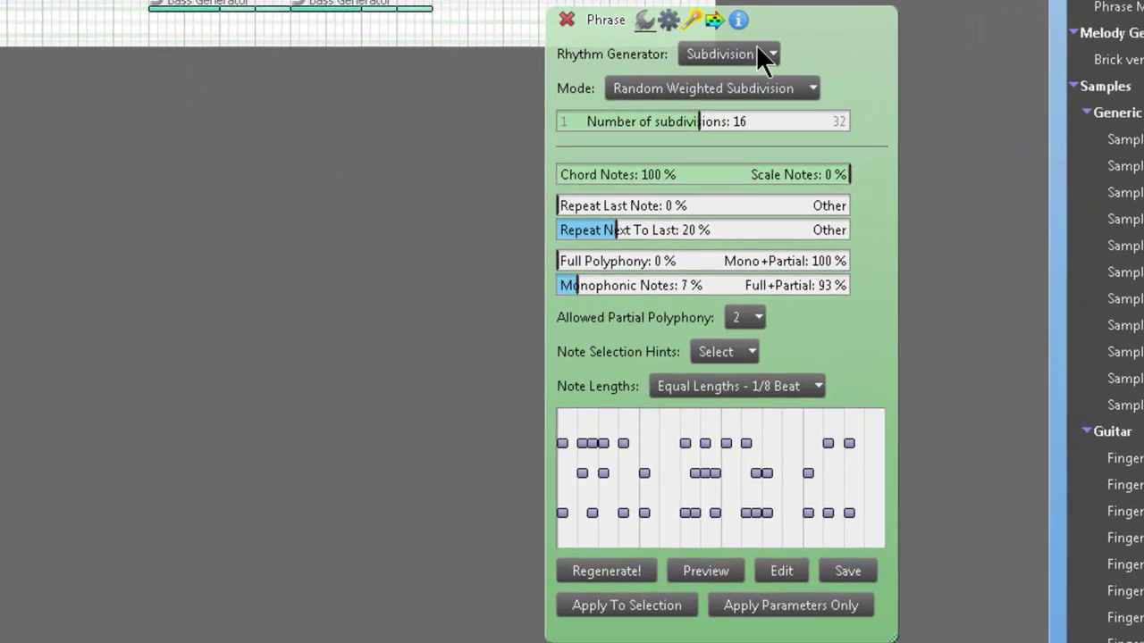
left_click(758, 54)
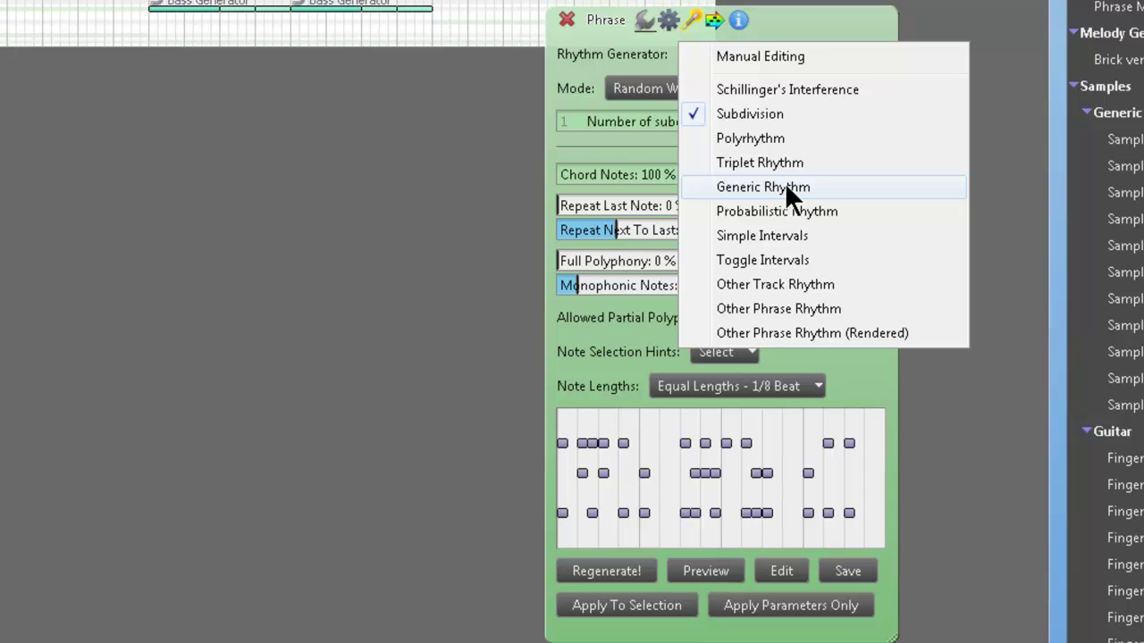
left_click(801, 21)
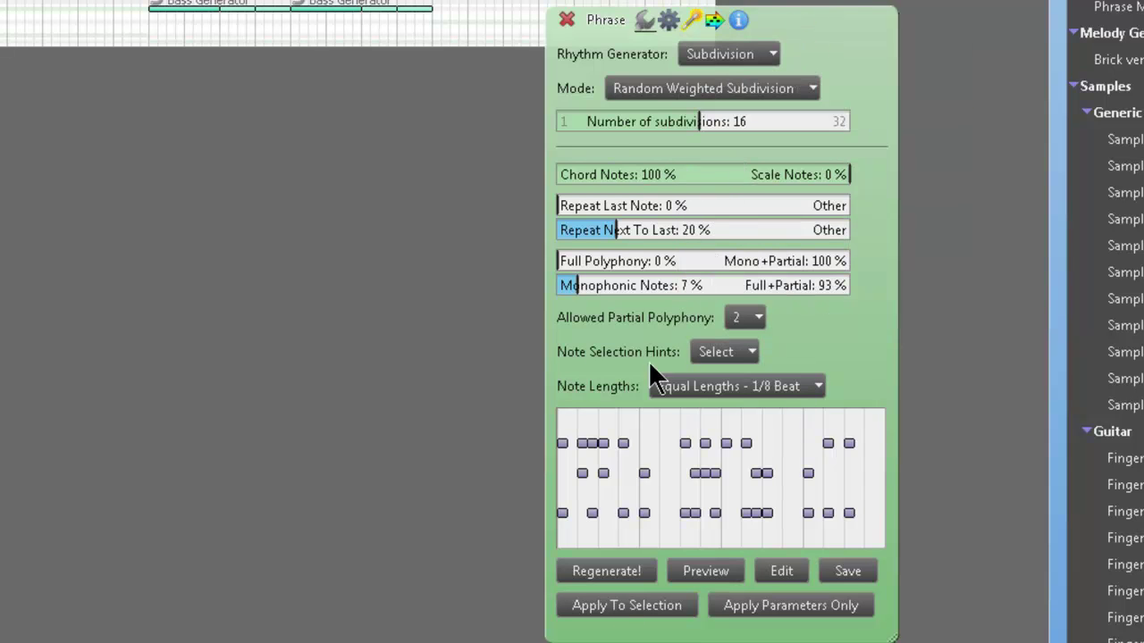
left_click(811, 385)
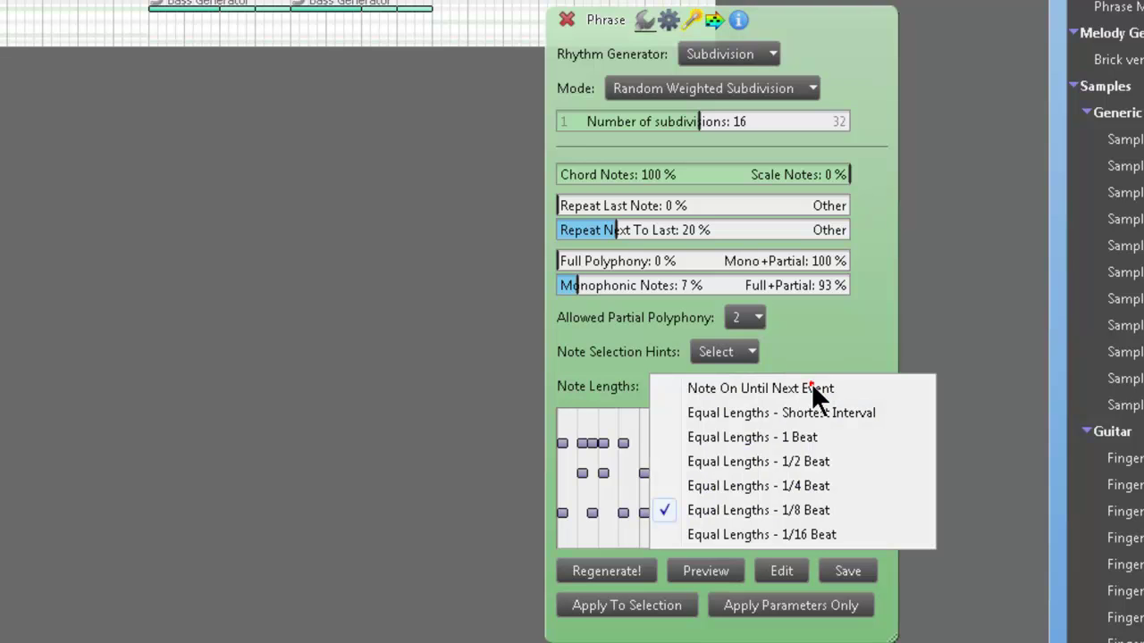
left_click(794, 534)
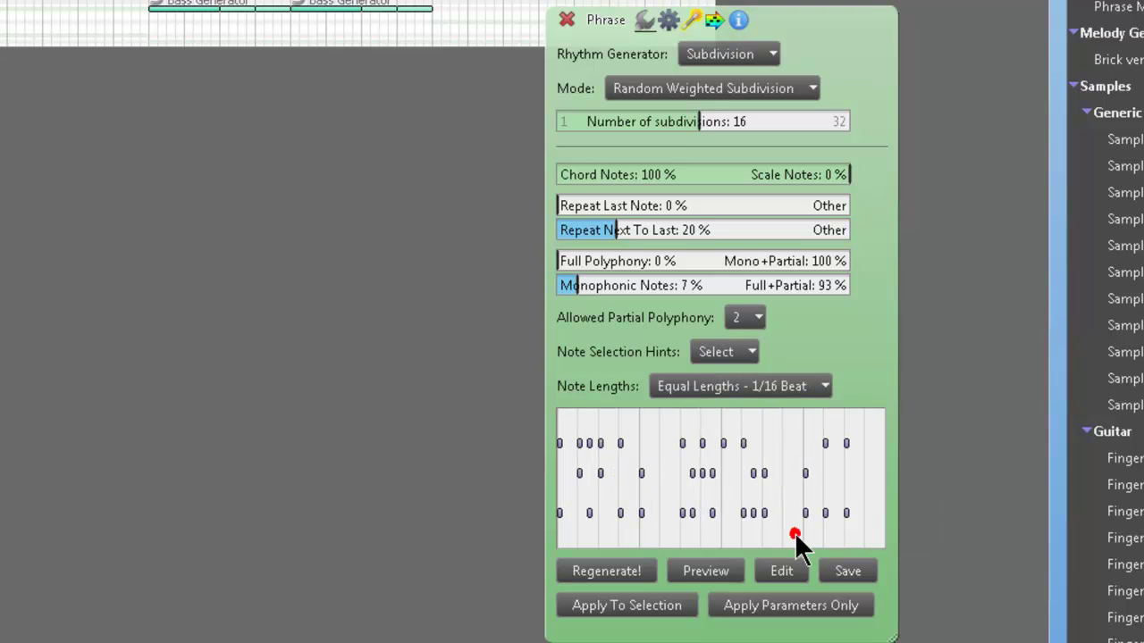
left_click(626, 604)
Regenerate the pattern and apply equal 1/8-beat note lengths to the selection.
left_click(621, 571)
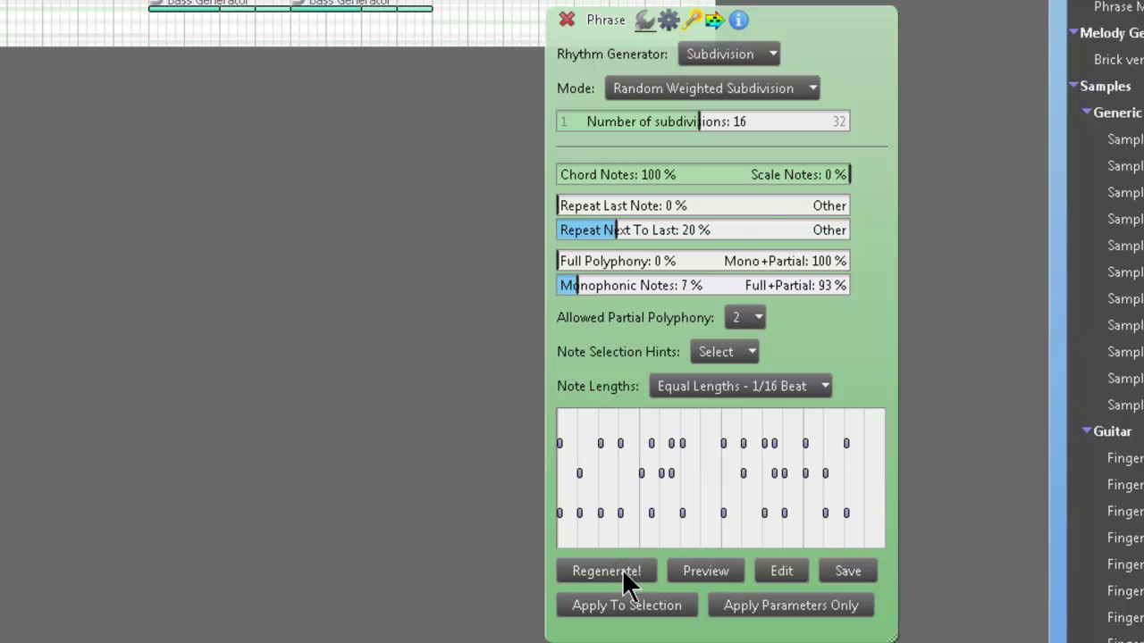
left_click(820, 386)
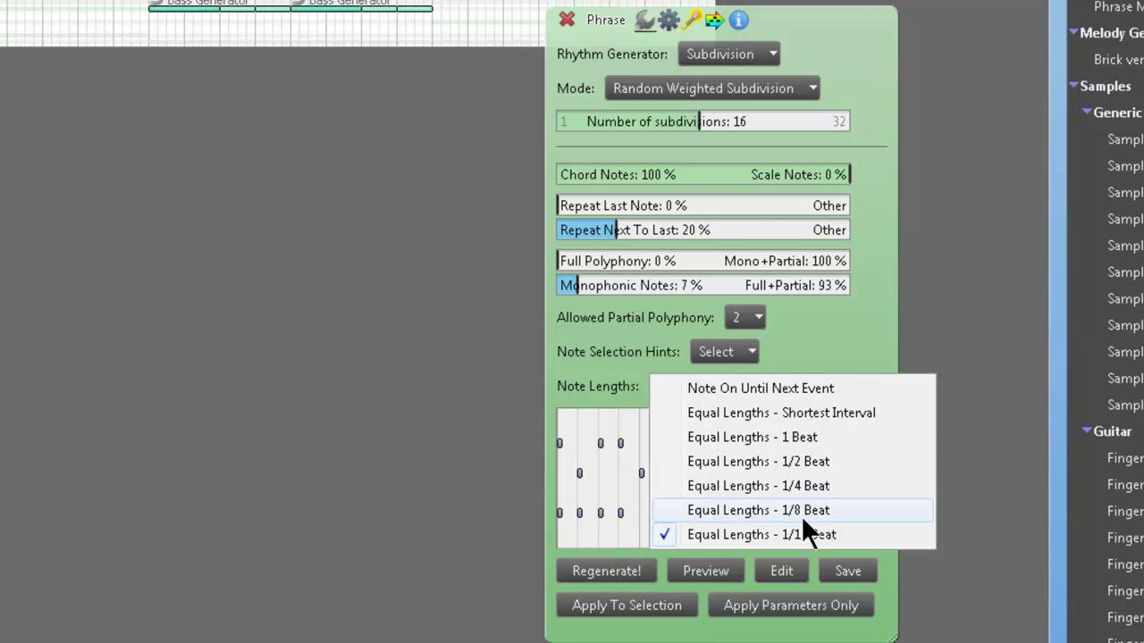
left_click(804, 580)
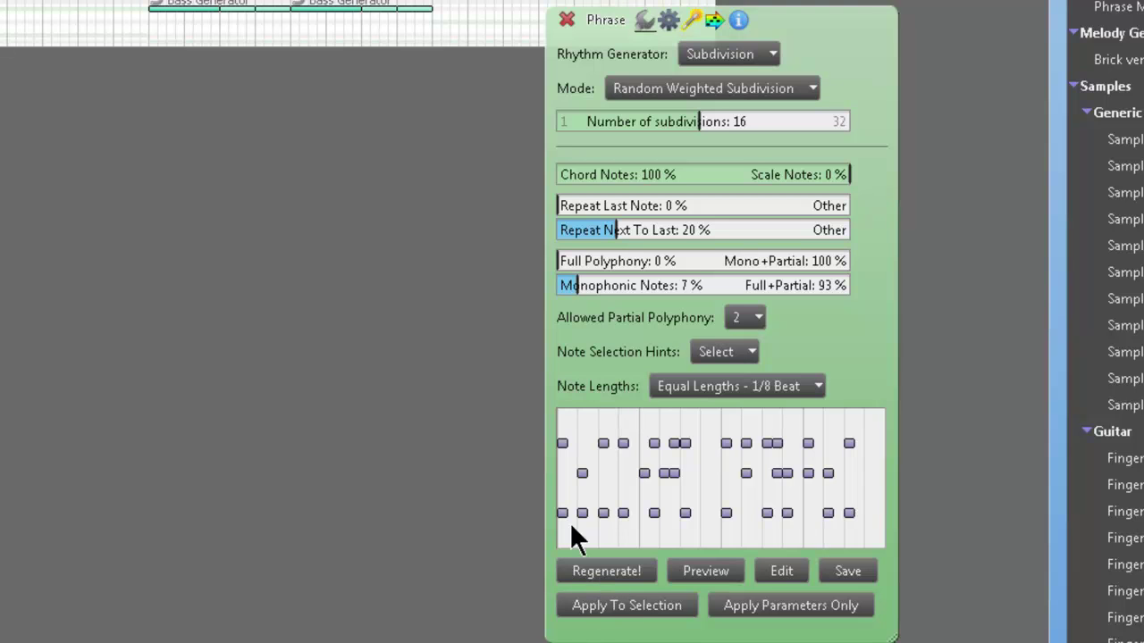
left_click(631, 607)
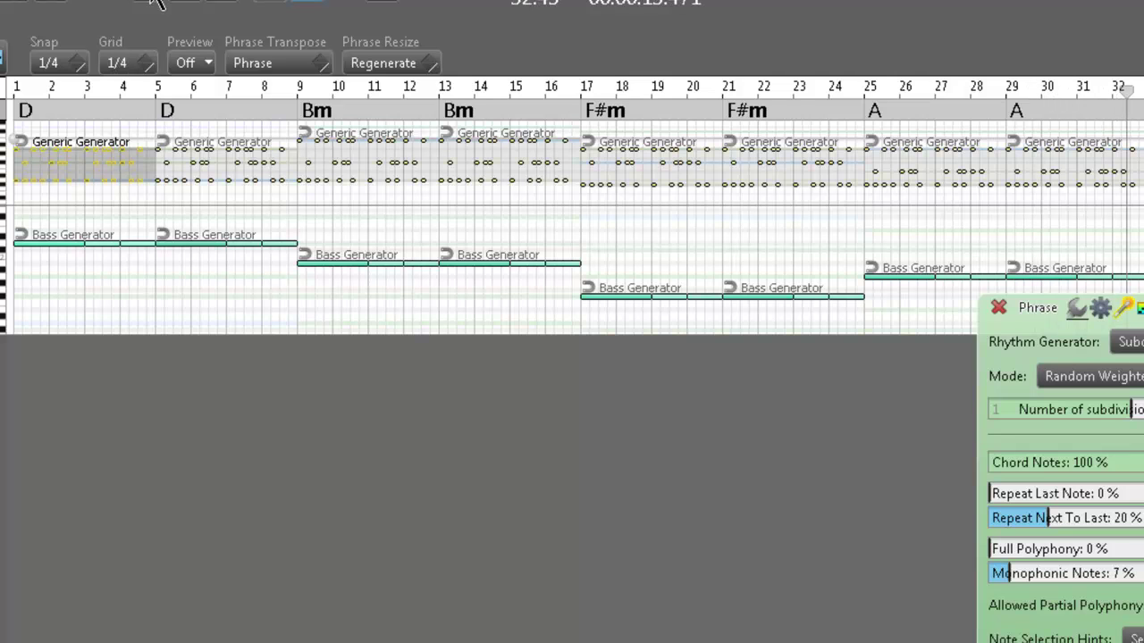
Select the bar-9 Bass Generator, play and stop the progression, then expand the Arp Lead track to show its notes.
left_click(350, 266)
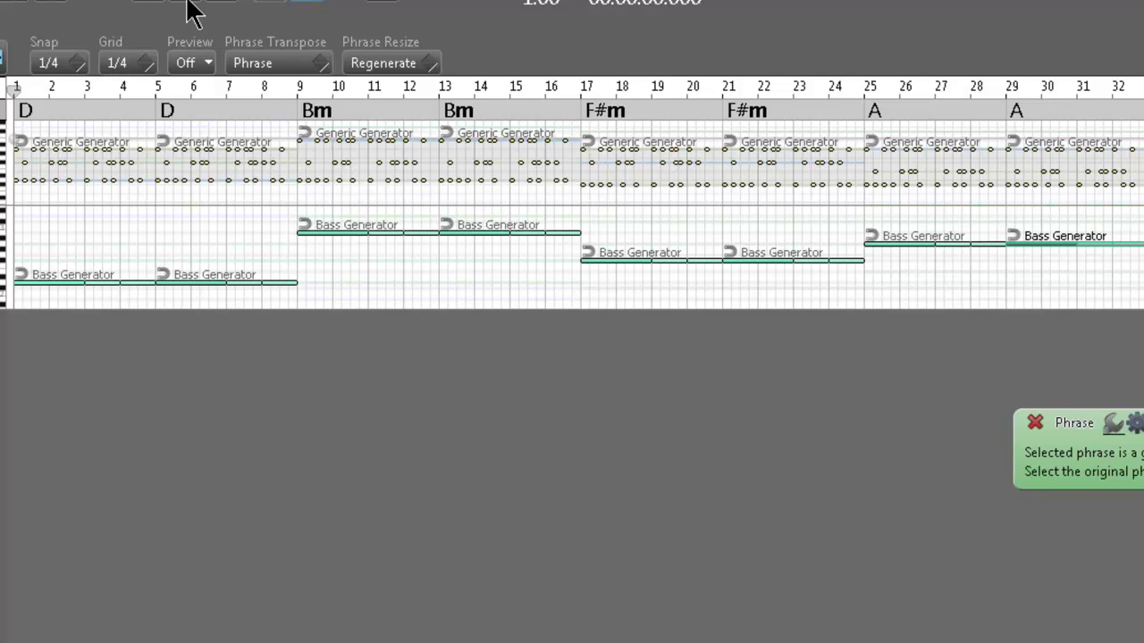
left_click(189, 5)
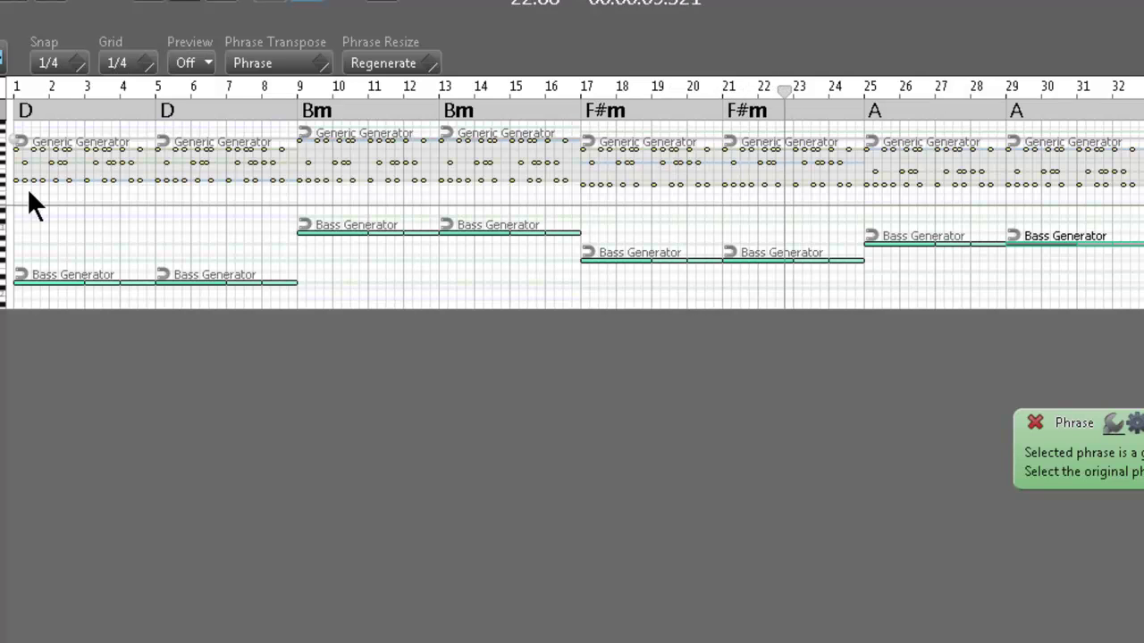
left_click(148, 3)
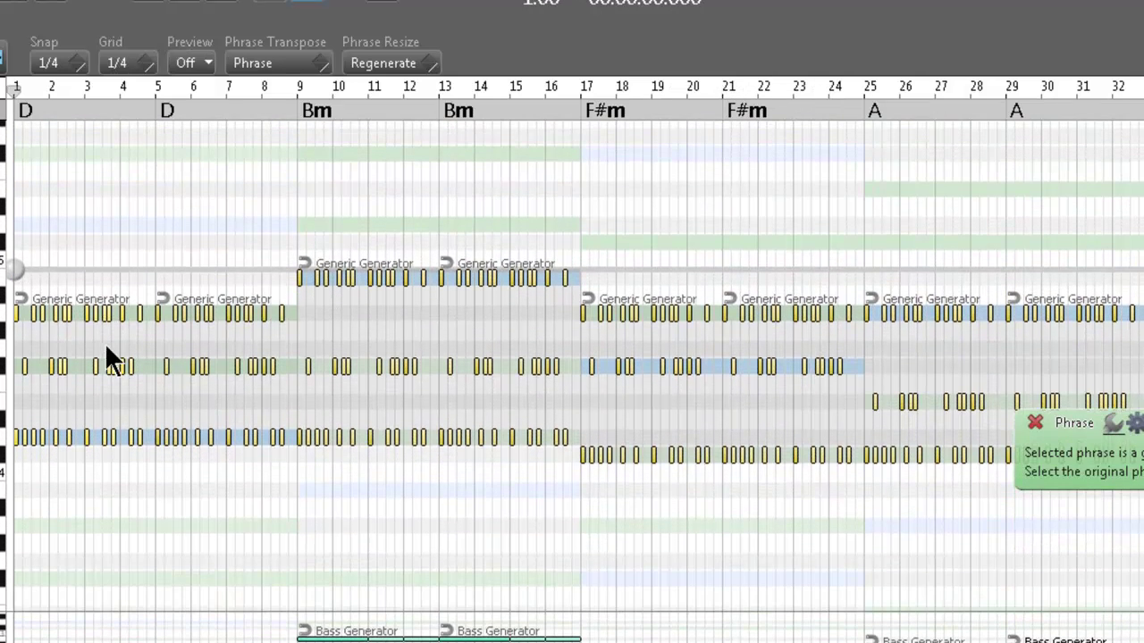
left_click(107, 339)
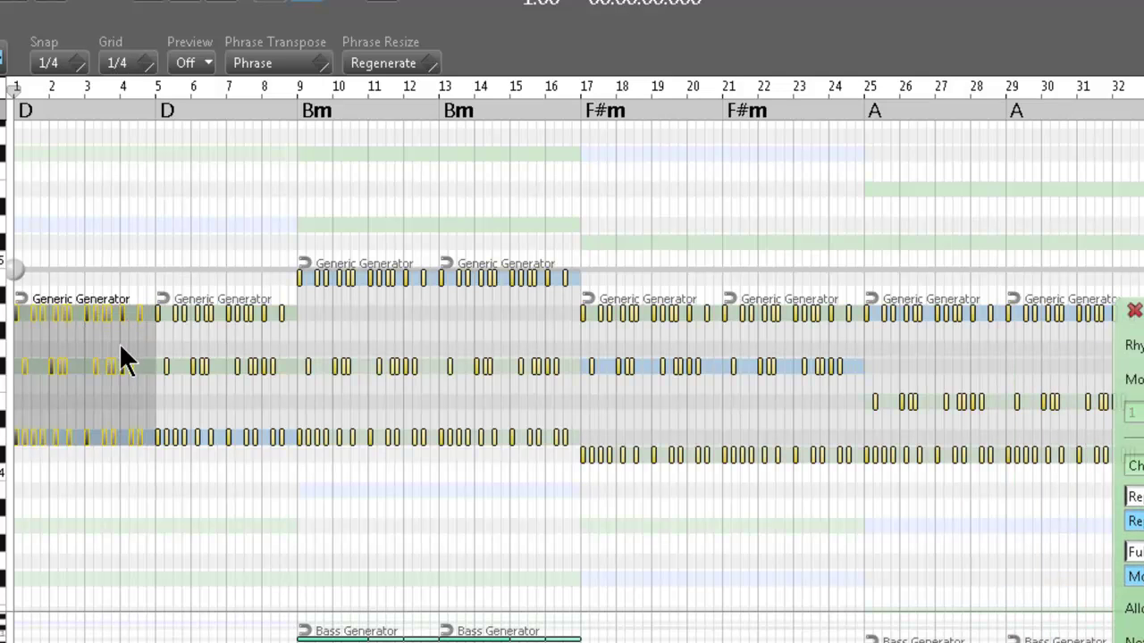
Select each Generic Generator phrase in turn, from bar 1 through bars 29-32.
left_click(103, 363)
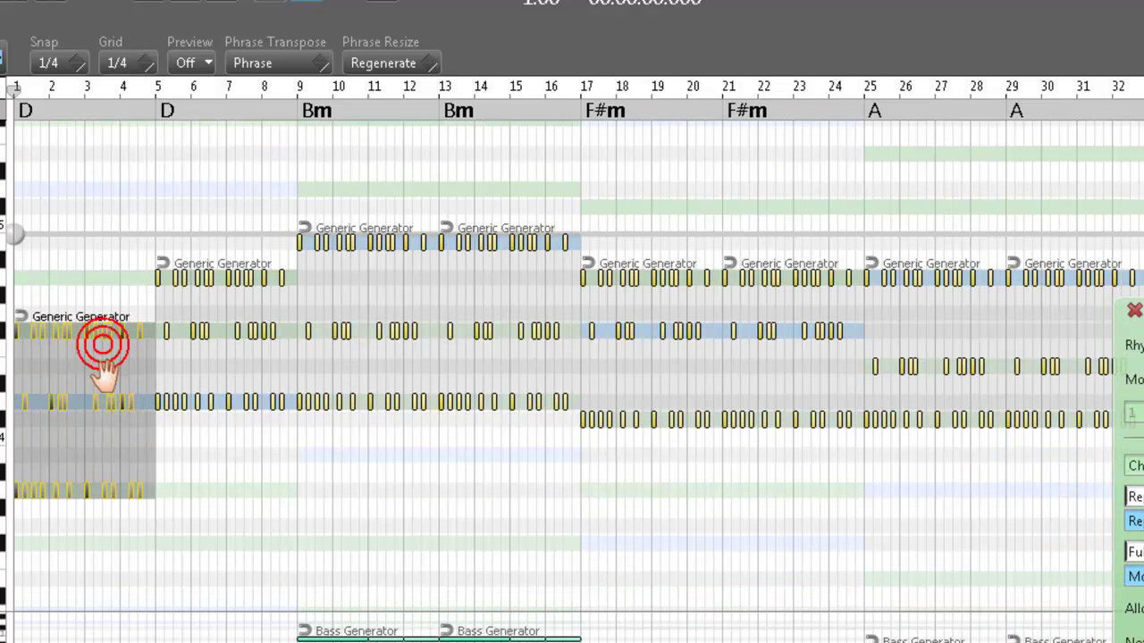
left_click(198, 357)
left_click(411, 335)
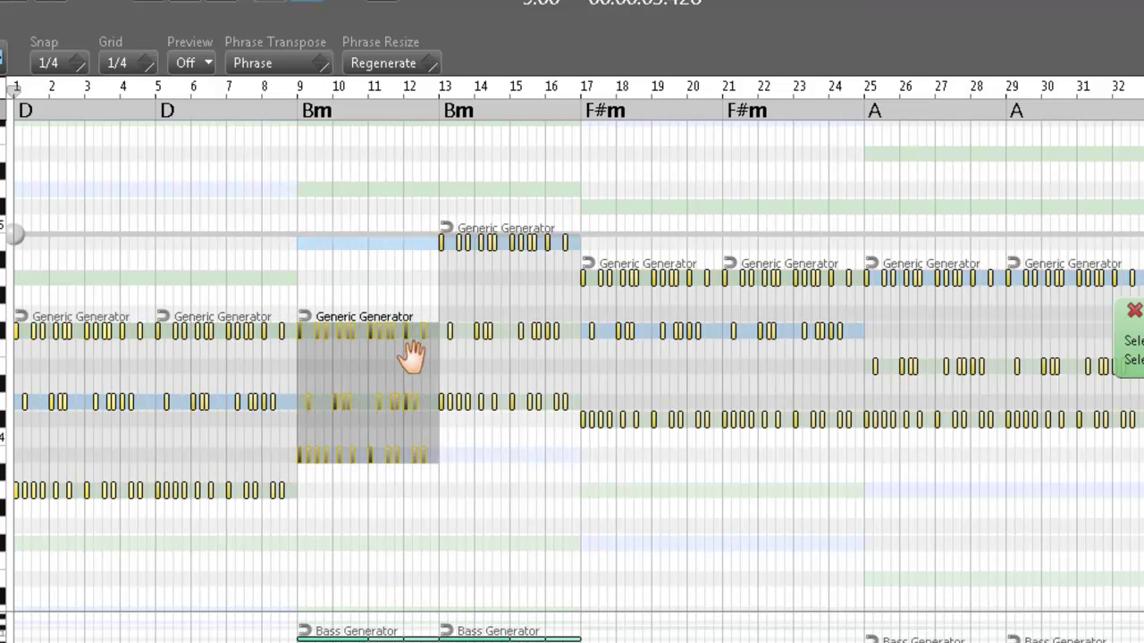
left_click(483, 331)
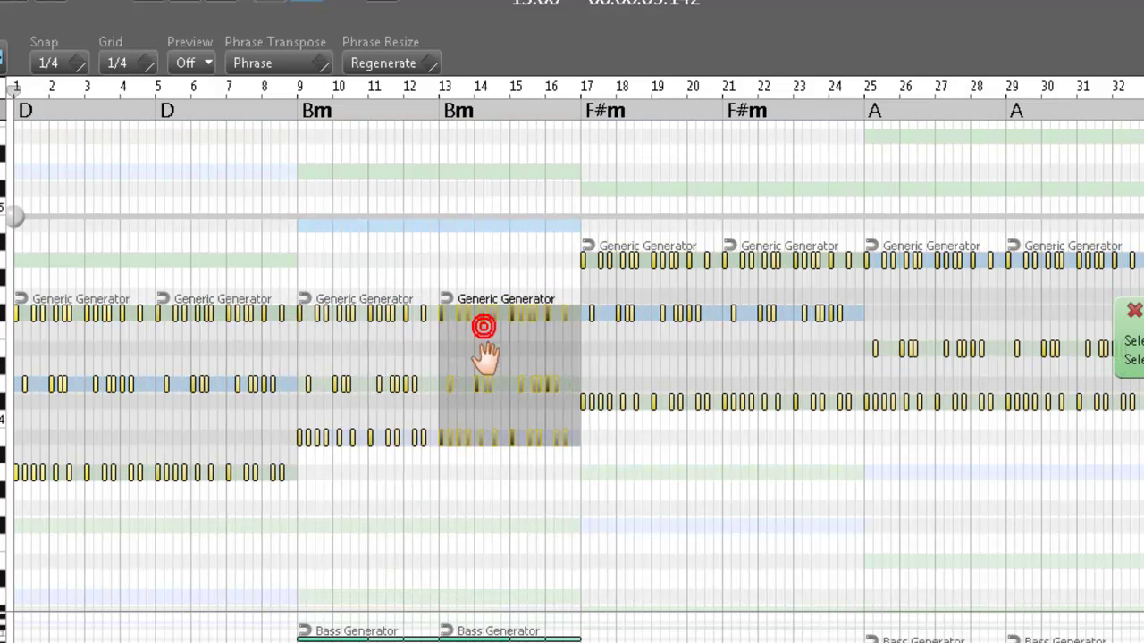
left_click(638, 324)
left_click(768, 309)
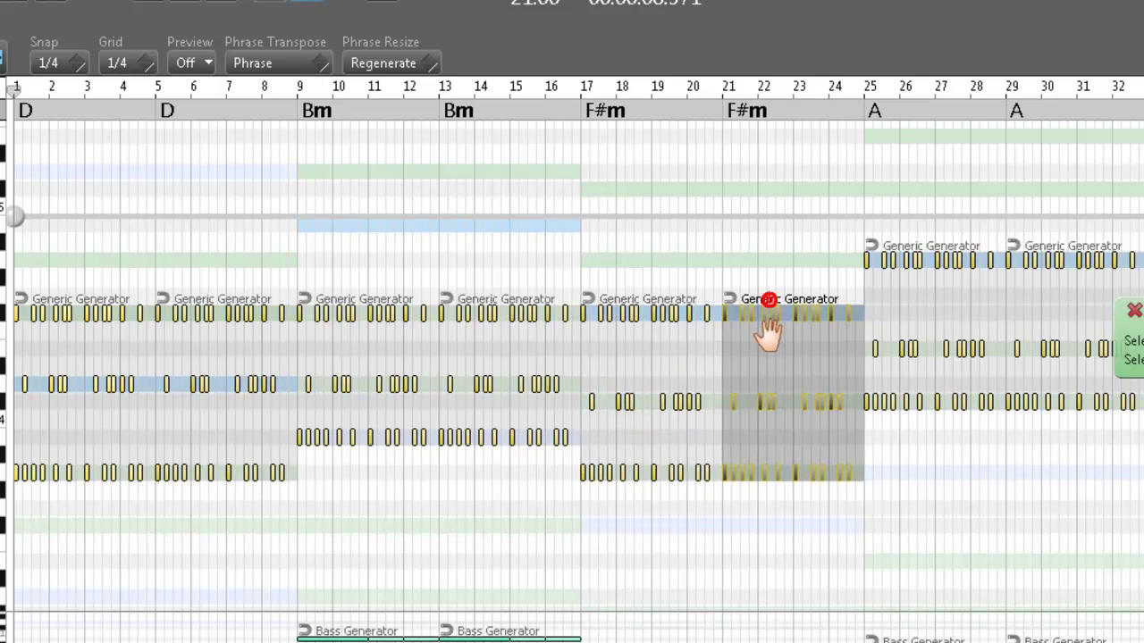
left_click(900, 299)
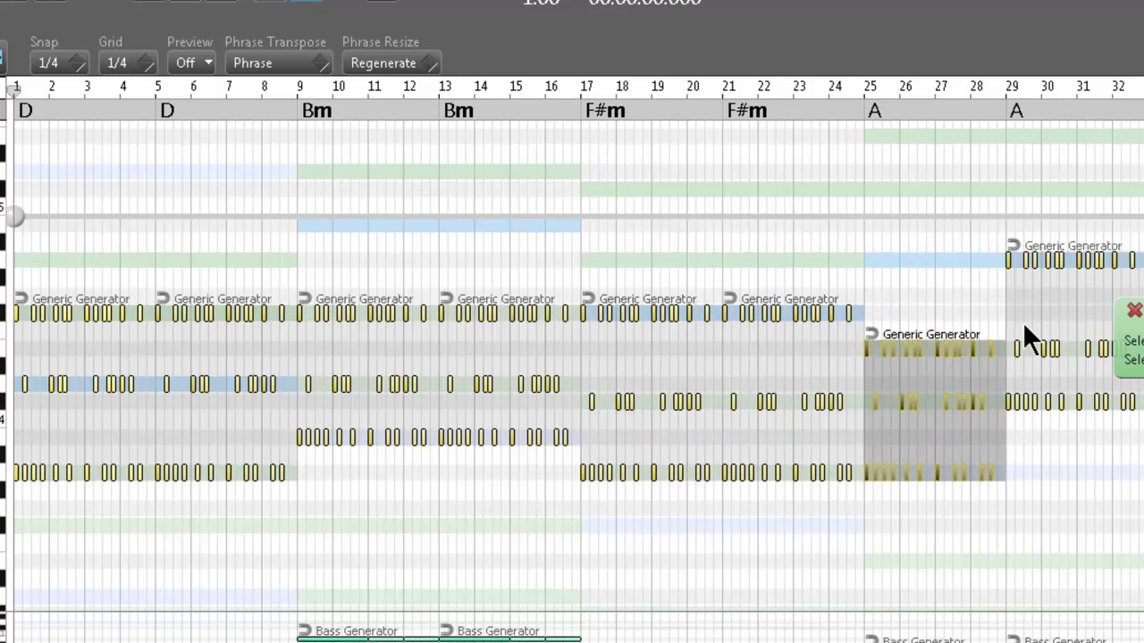
left_click(1046, 311)
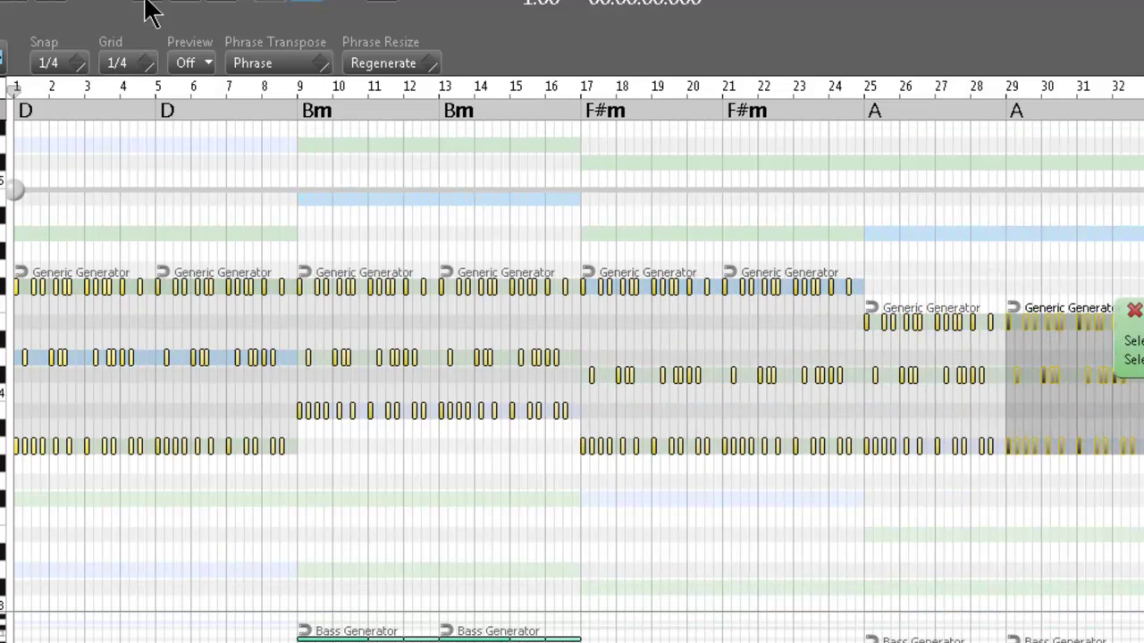
Play the lead line, stop it at bar 1, and open the Arp Lead track settings.
left_click(189, 3)
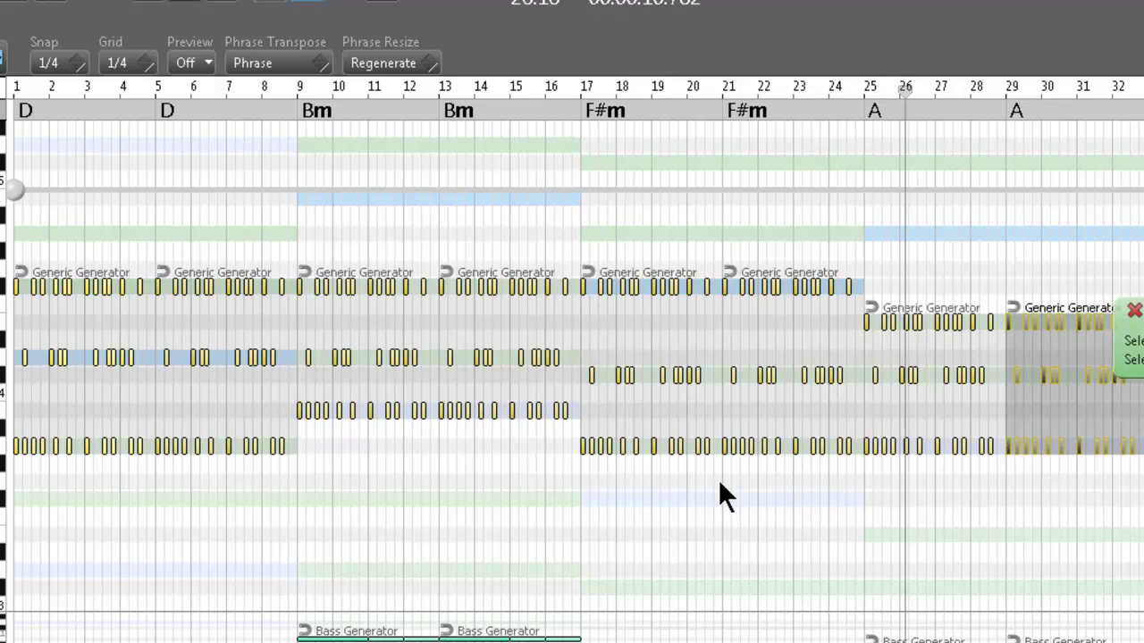
left_click(152, 2)
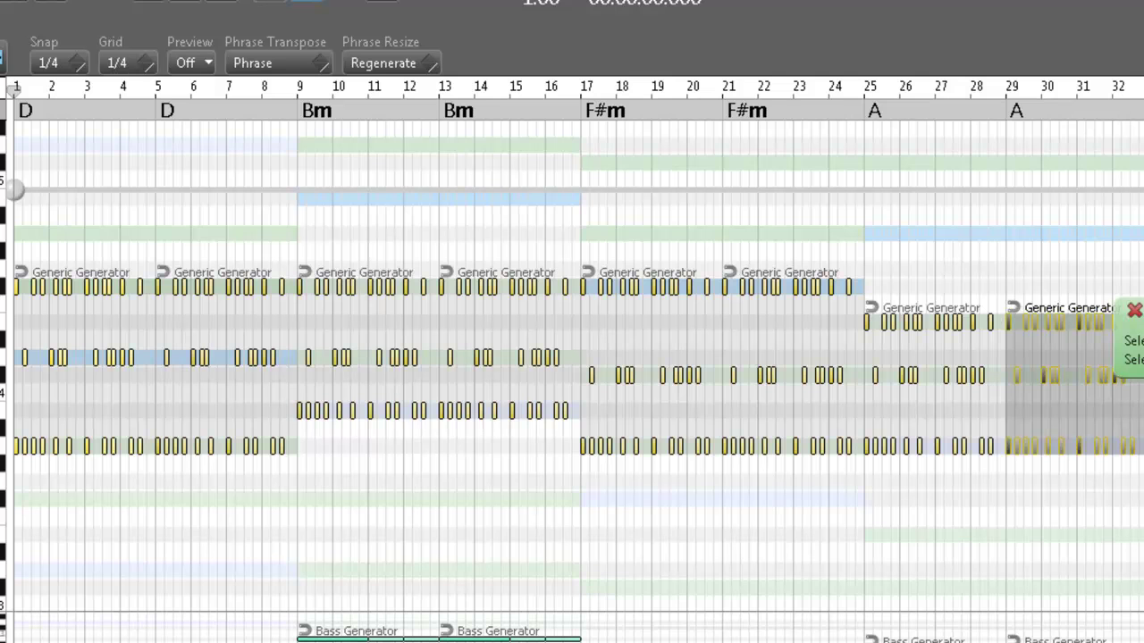
left_click(4, 285)
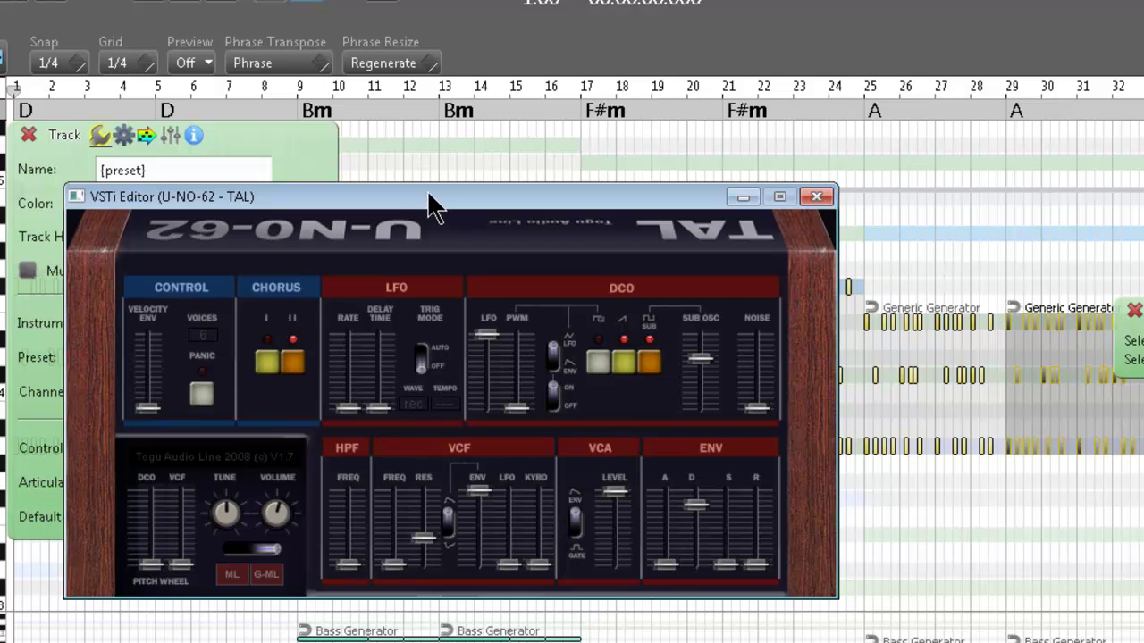
Inspect the Arp Lead's U-NO-62 synth editor, then close it.
left_click_drag(430, 190, 339, 299)
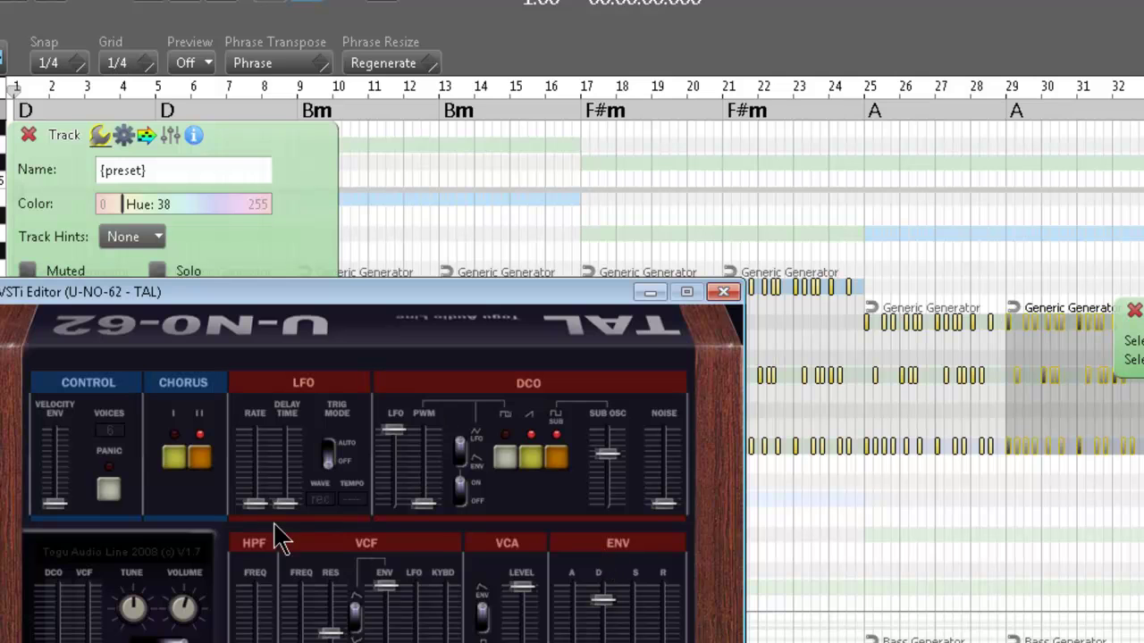
left_click(651, 292)
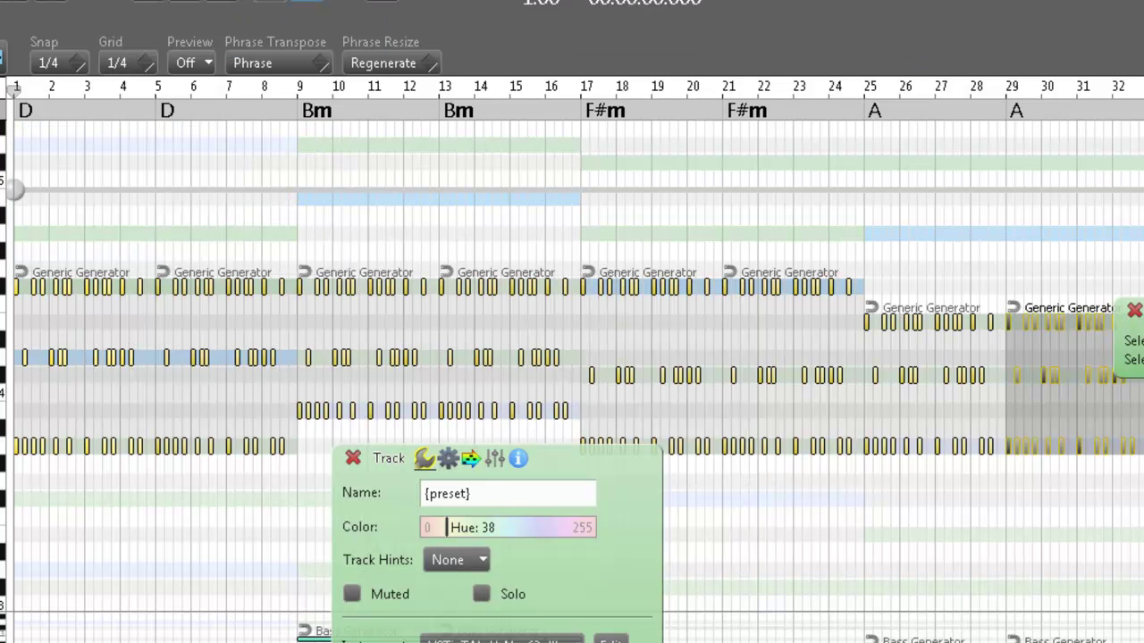
left_click(152, 2)
Briefly audition the arrangement, stop it, and select the bars 1-4 lead phrase.
left_click(198, 16)
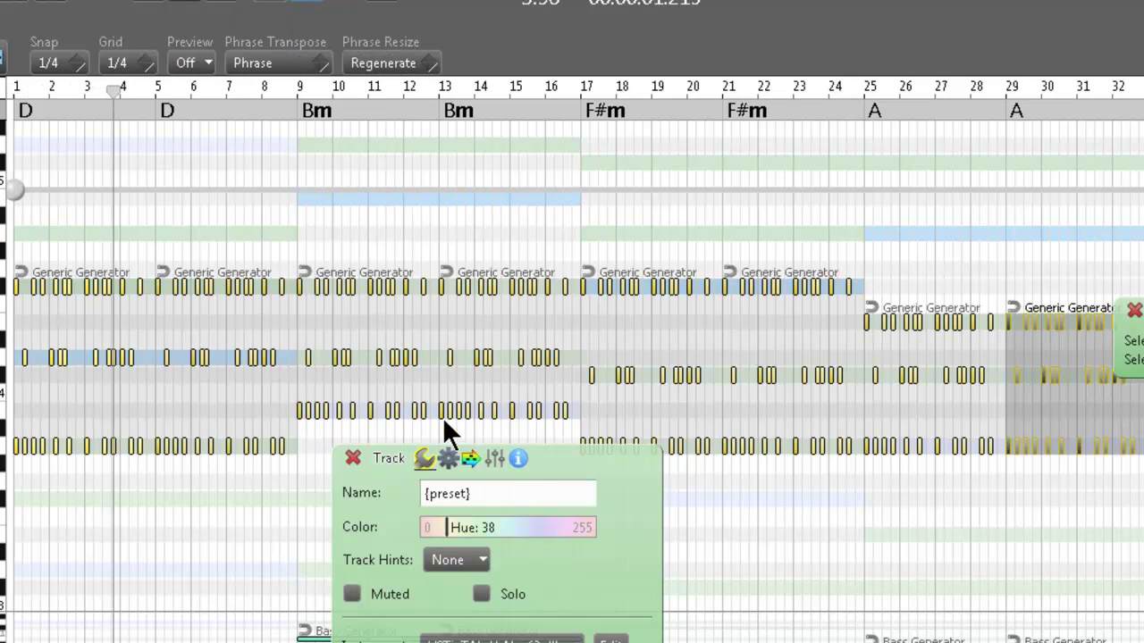
left_click_drag(598, 457, 1143, 512)
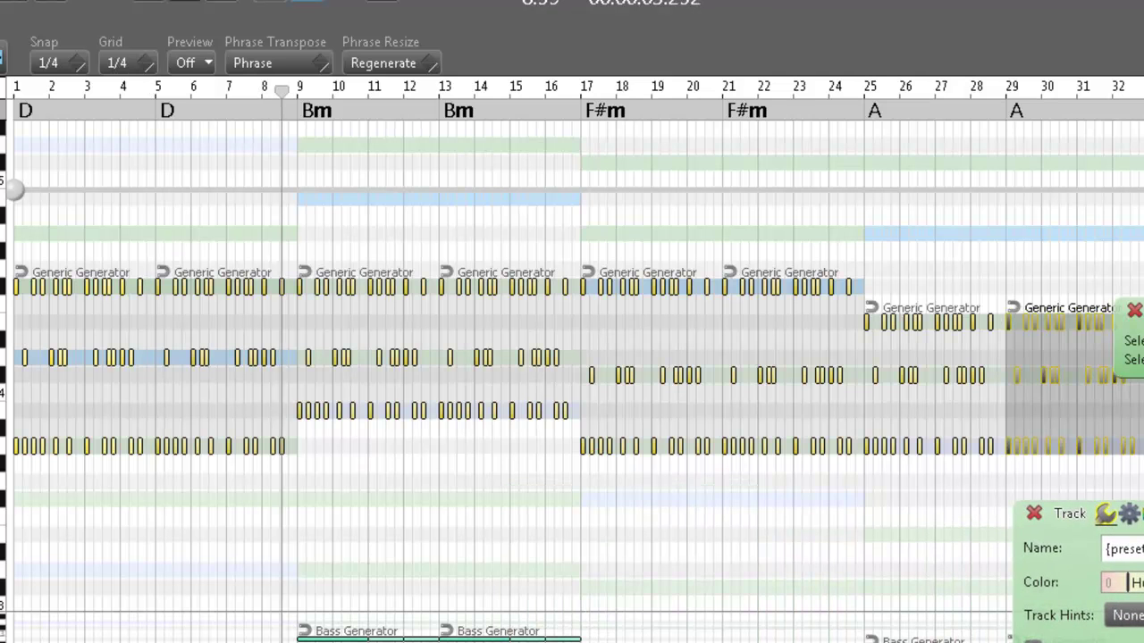
key("space")
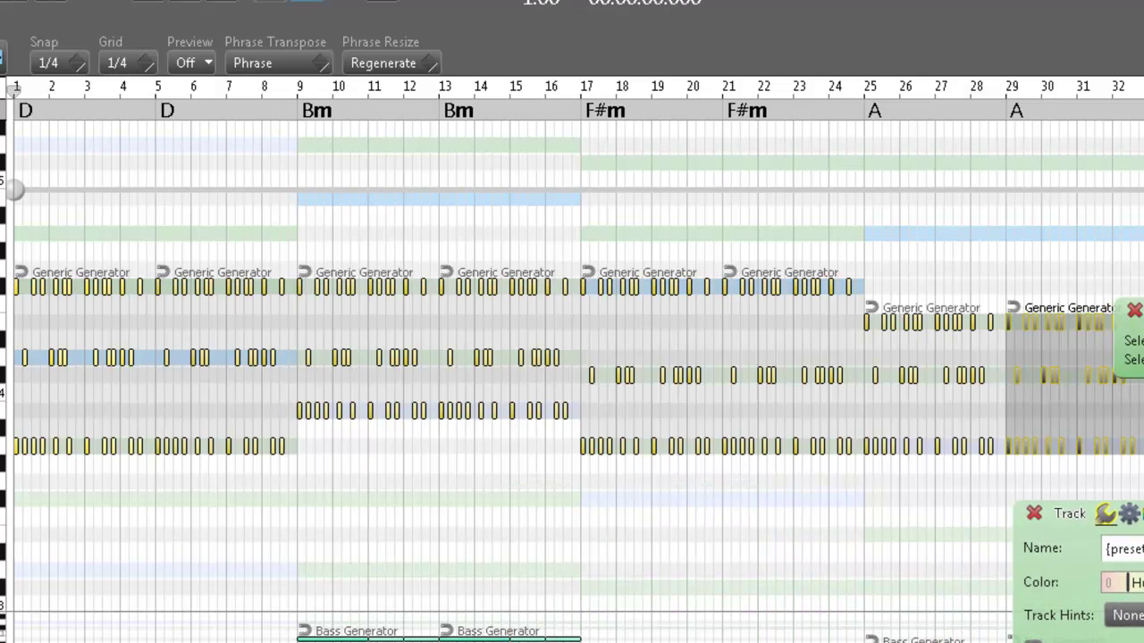
left_click(118, 335)
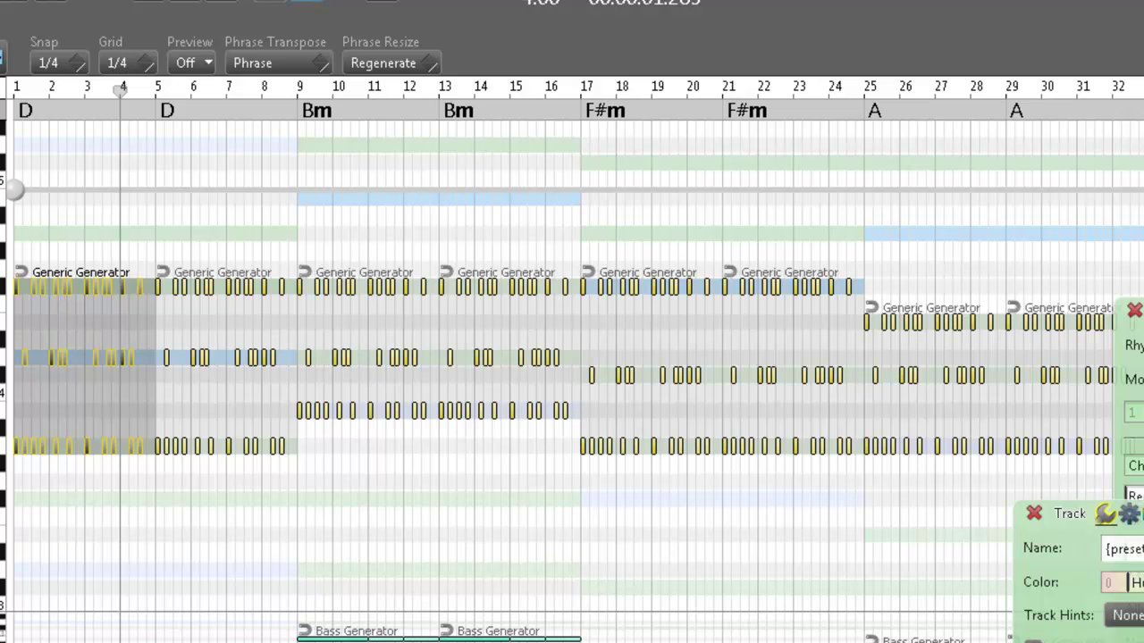
Set Chord Notes 50%, Full Polyphony 45%, Monophonic 49% and apply them to the lead phrase.
left_click(1033, 514)
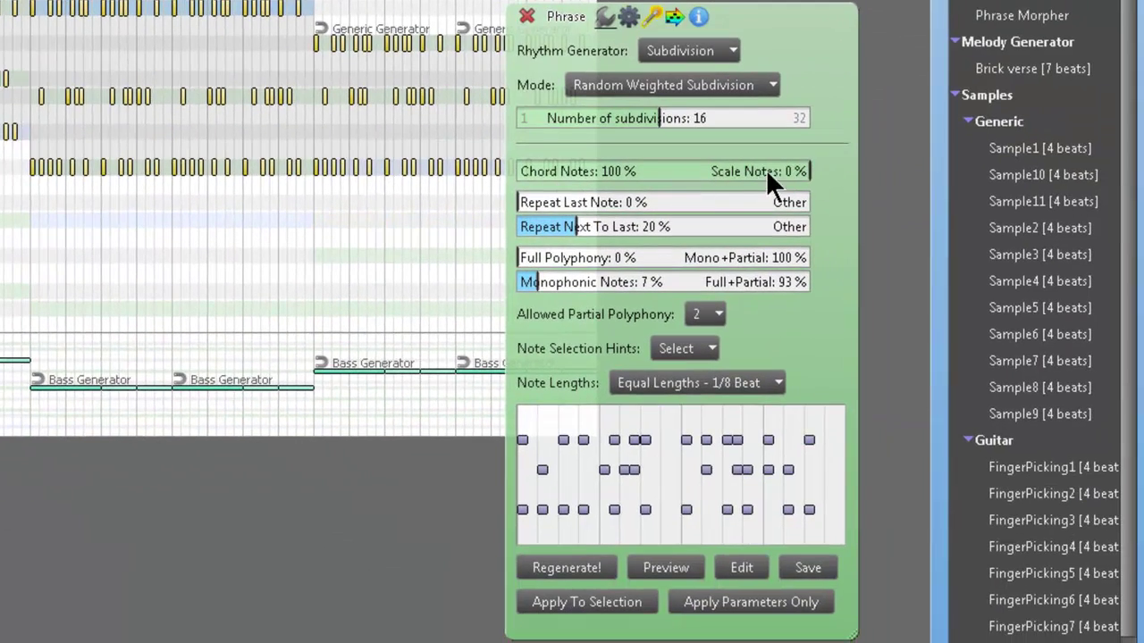
mouse_move(767, 170)
left_mouse_down()
mouse_move(652, 169)
mouse_move(688, 172)
mouse_move(678, 175)
left_mouse_up()
left_click(664, 169)
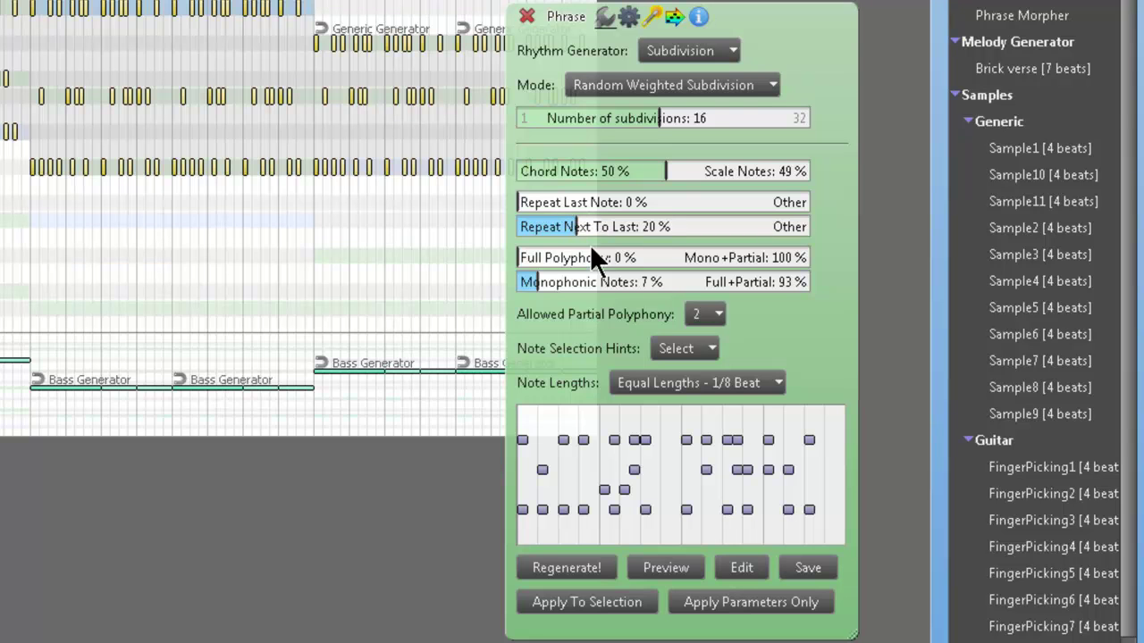
left_click_drag(530, 256, 731, 256)
left_click_drag(558, 280, 661, 282)
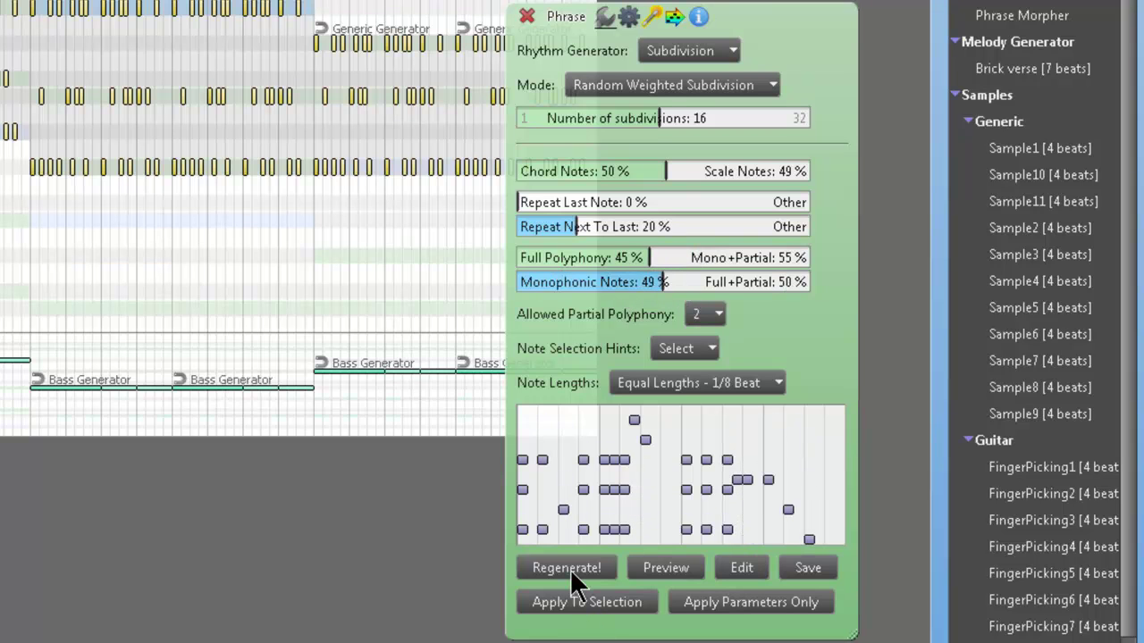
left_click(572, 602)
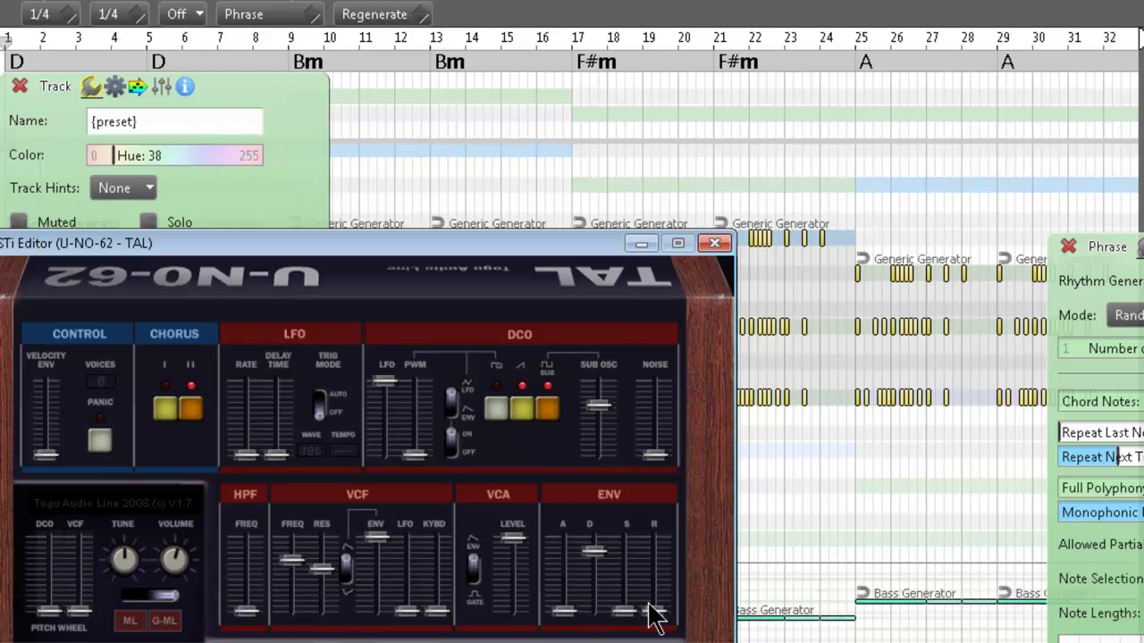
Raise the synth's envelope release, minimize the editor, start playback and close track settings.
left_click_drag(661, 614, 662, 573)
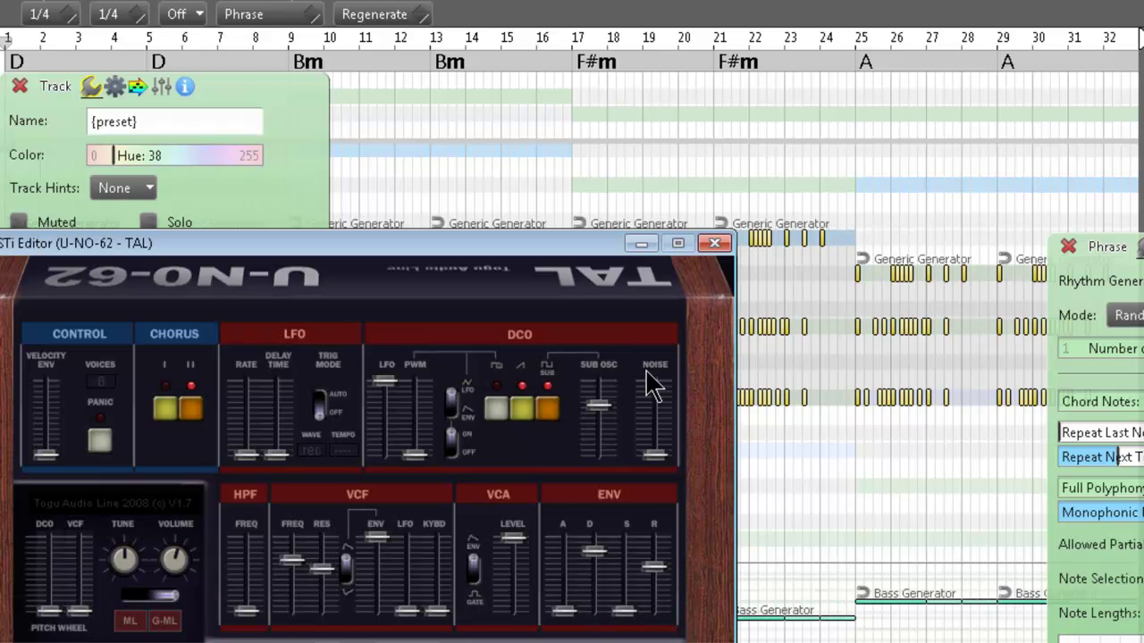
left_click(640, 243)
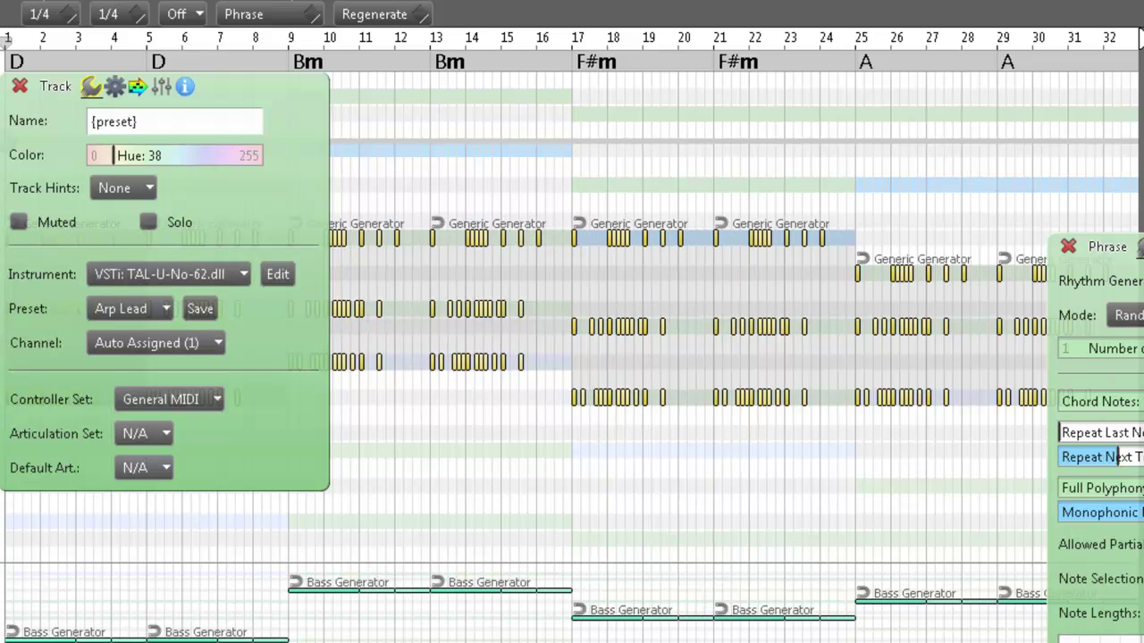
key("space")
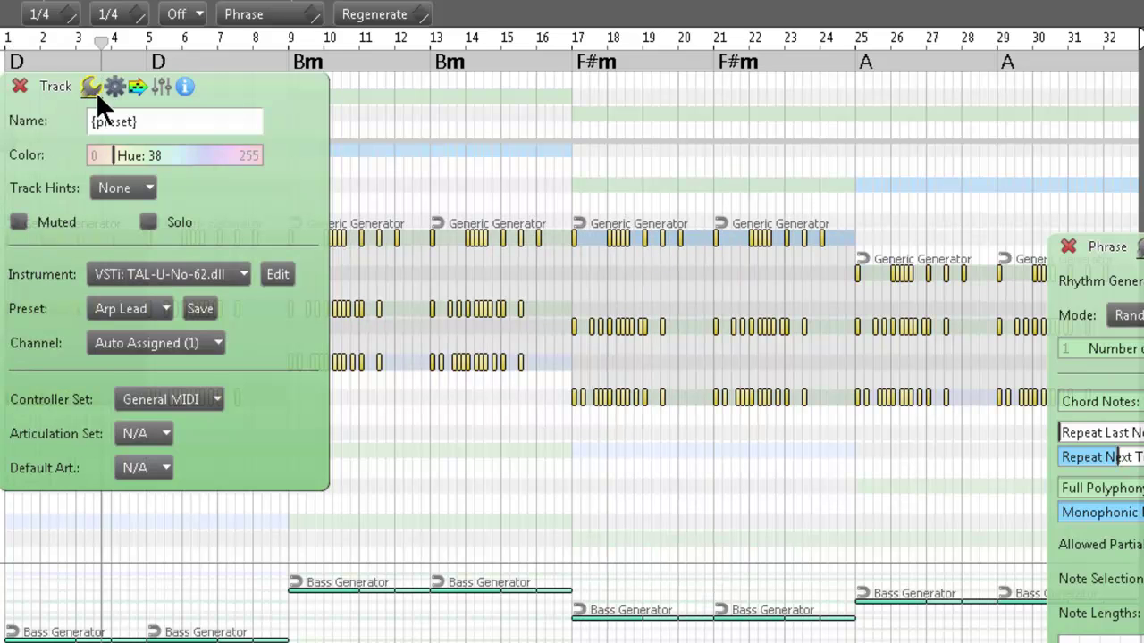
left_click_drag(253, 92, 681, 490)
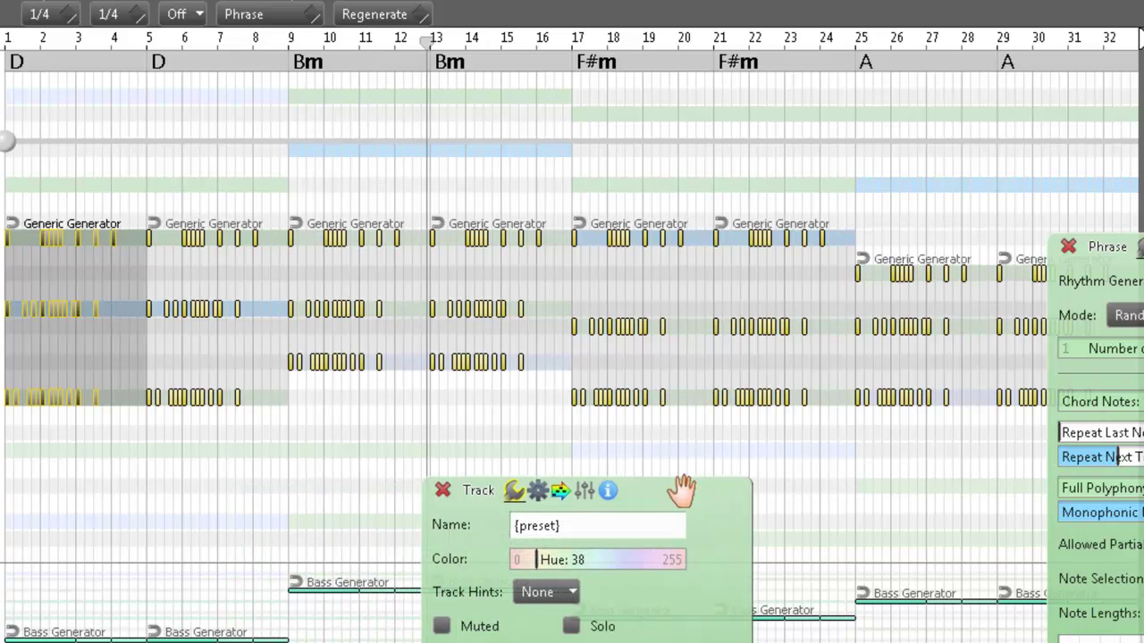
left_click(444, 488)
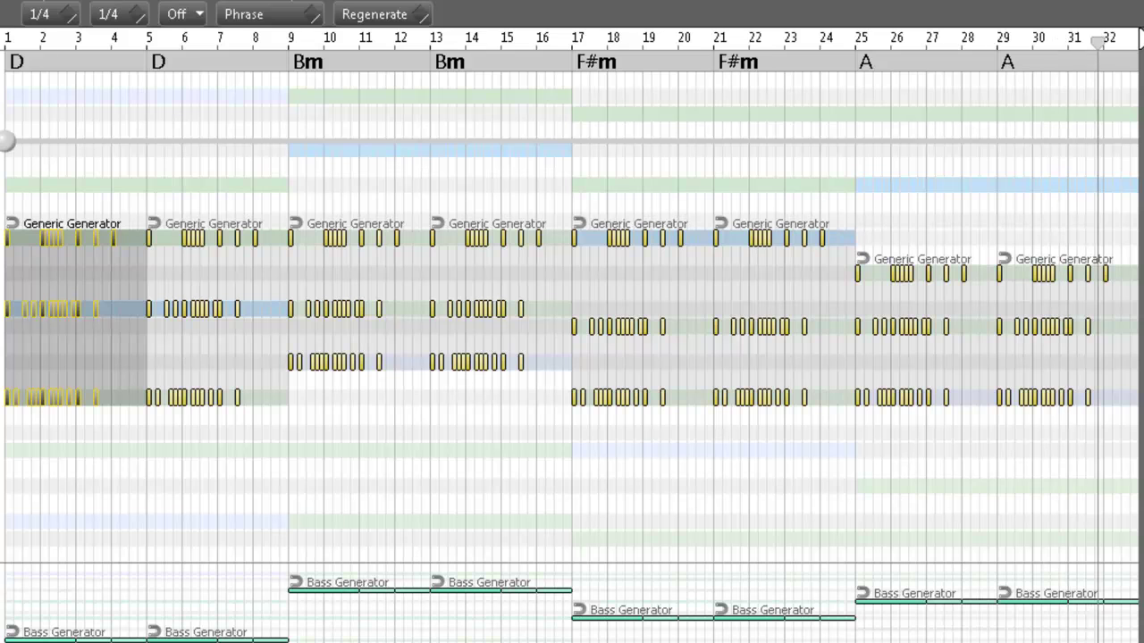
Drop the envelope release to minimum and raise the U-NO-62 DCO noise level.
mouse_move(211, 288)
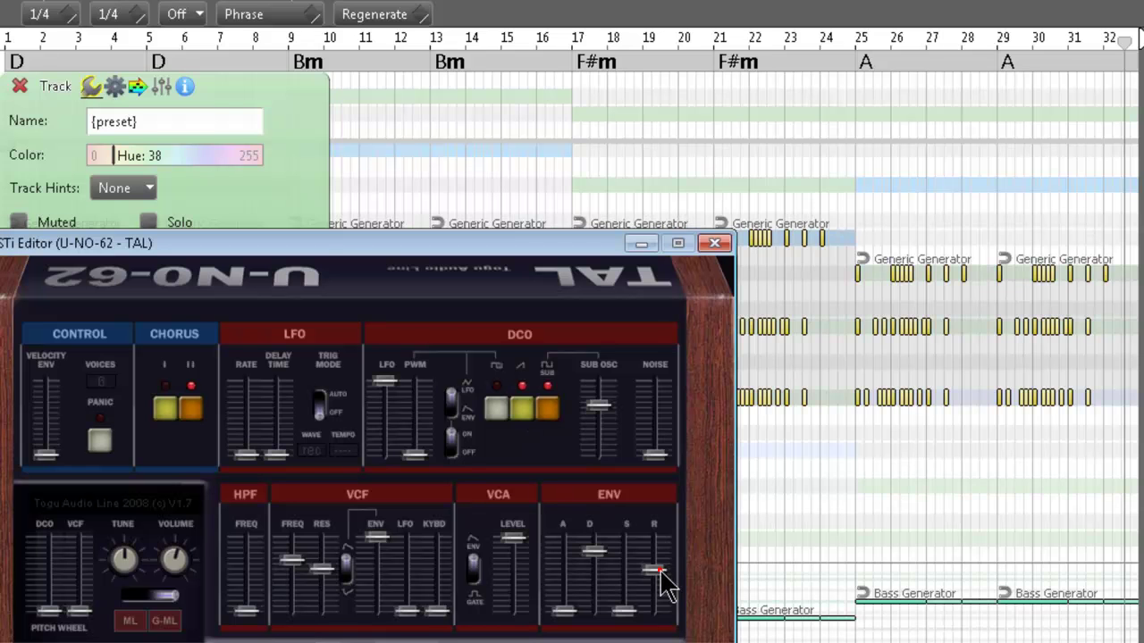
left_click_drag(660, 570, 659, 612)
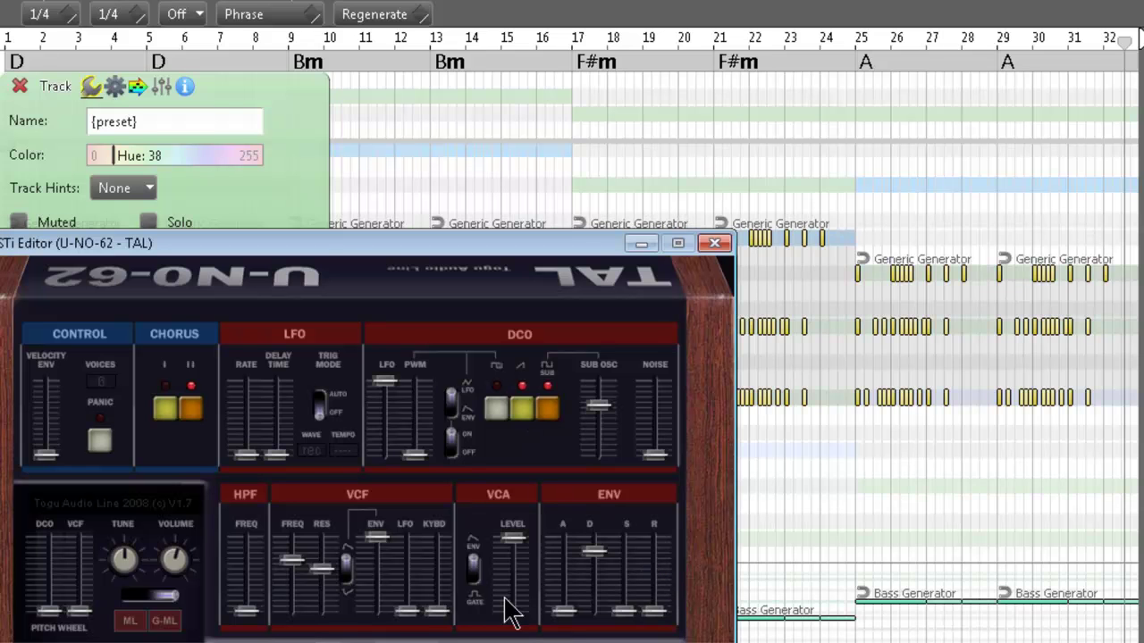
left_click(164, 598)
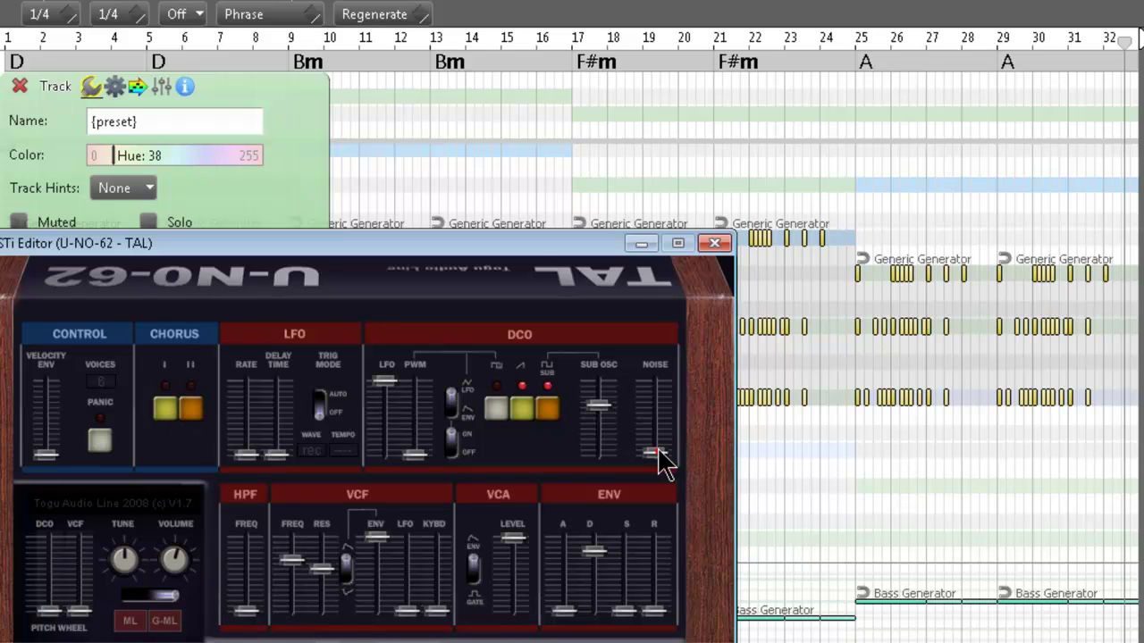
left_click_drag(656, 454, 656, 405)
left_click(640, 243)
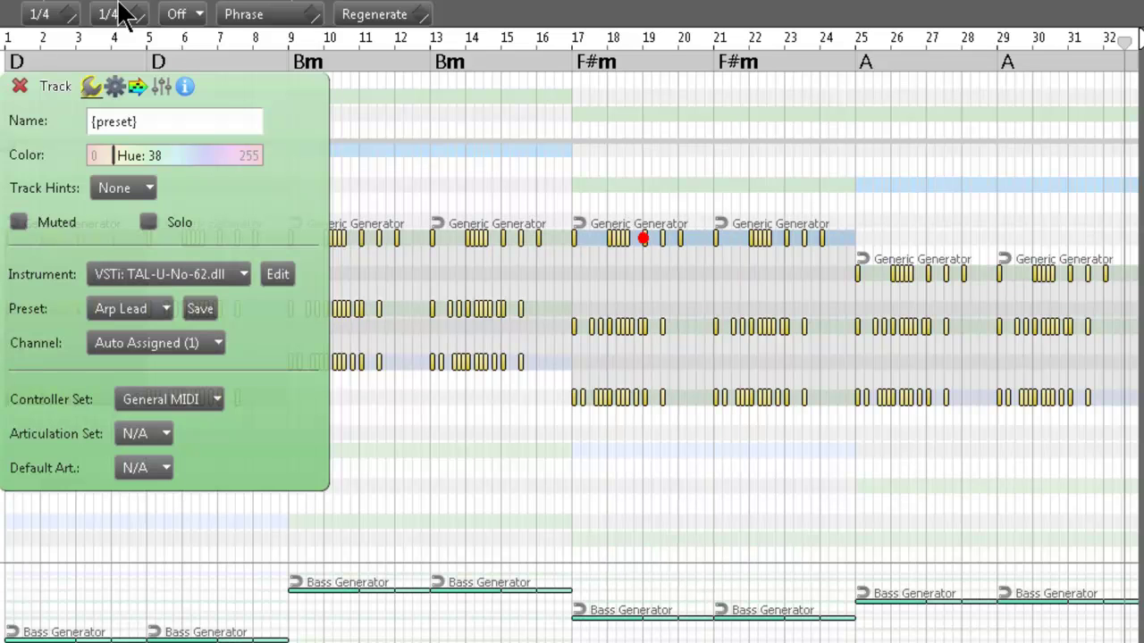
left_click(20, 86)
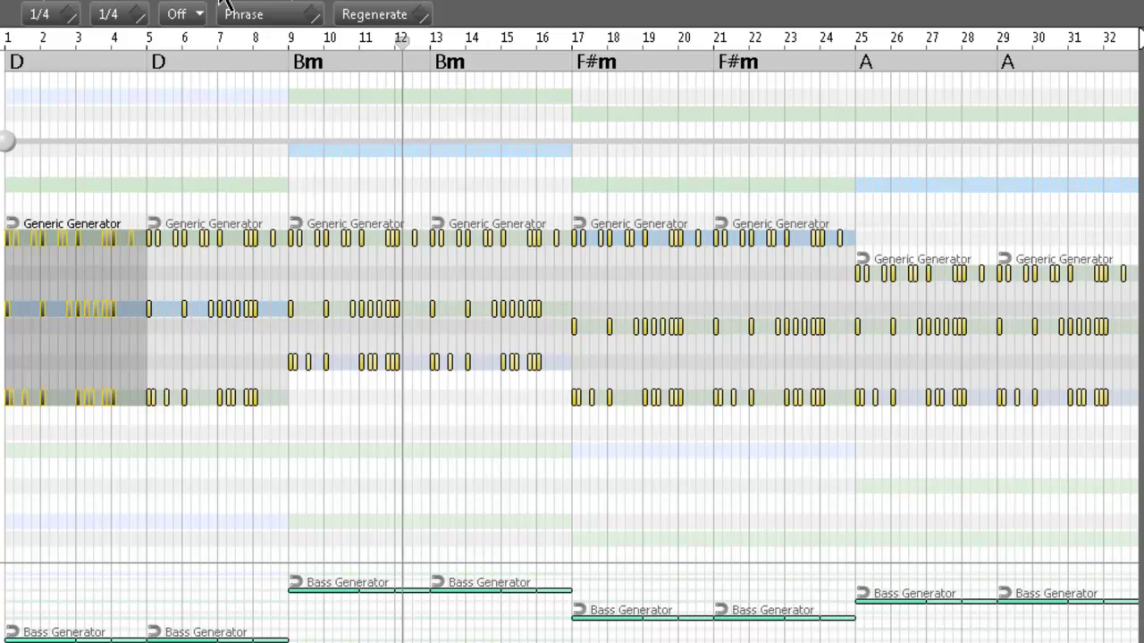
Stop playback and return to the start of the song.
key("space")
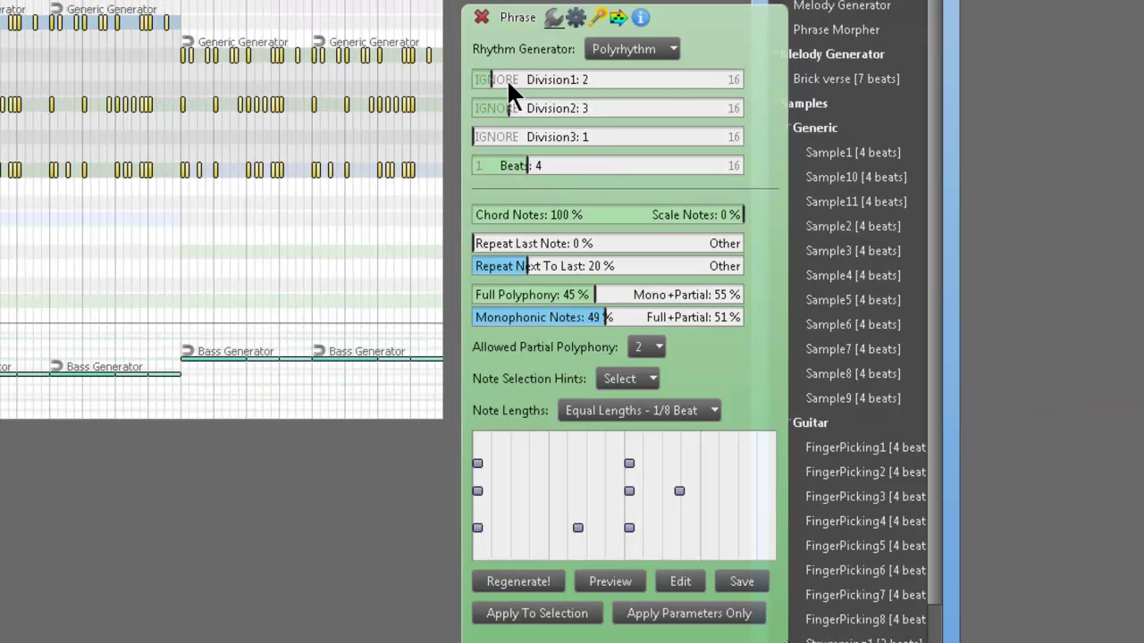
Set Division1 to 12, Division2 to 11 and Repeat Next To Last to 54%, applying to the phrases.
left_click_drag(506, 78, 675, 82)
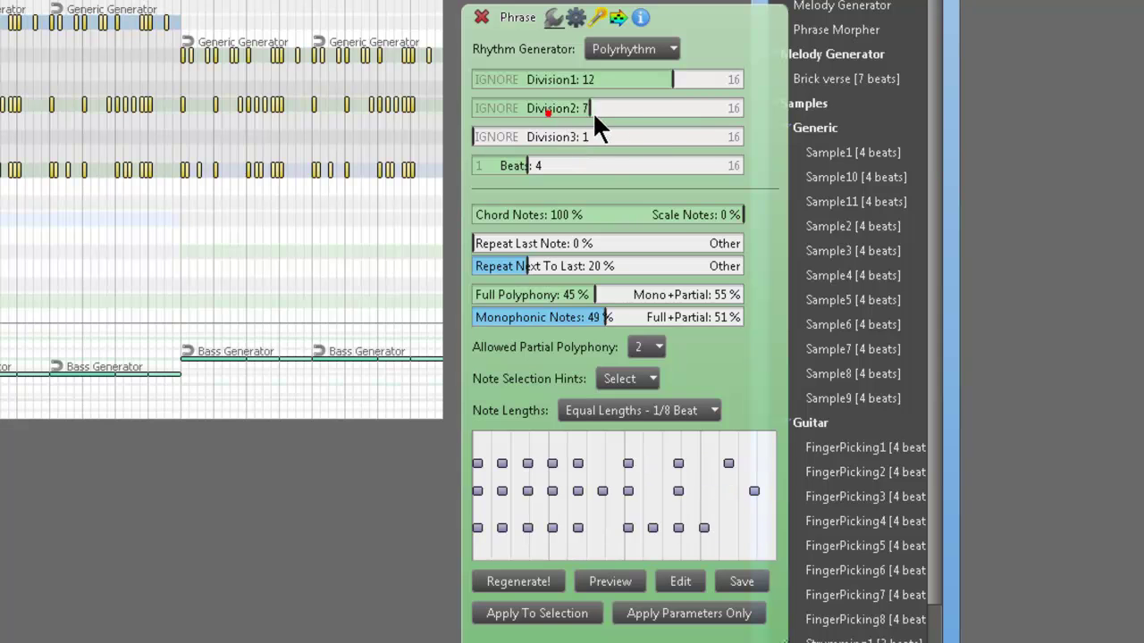
left_click_drag(592, 111, 658, 109)
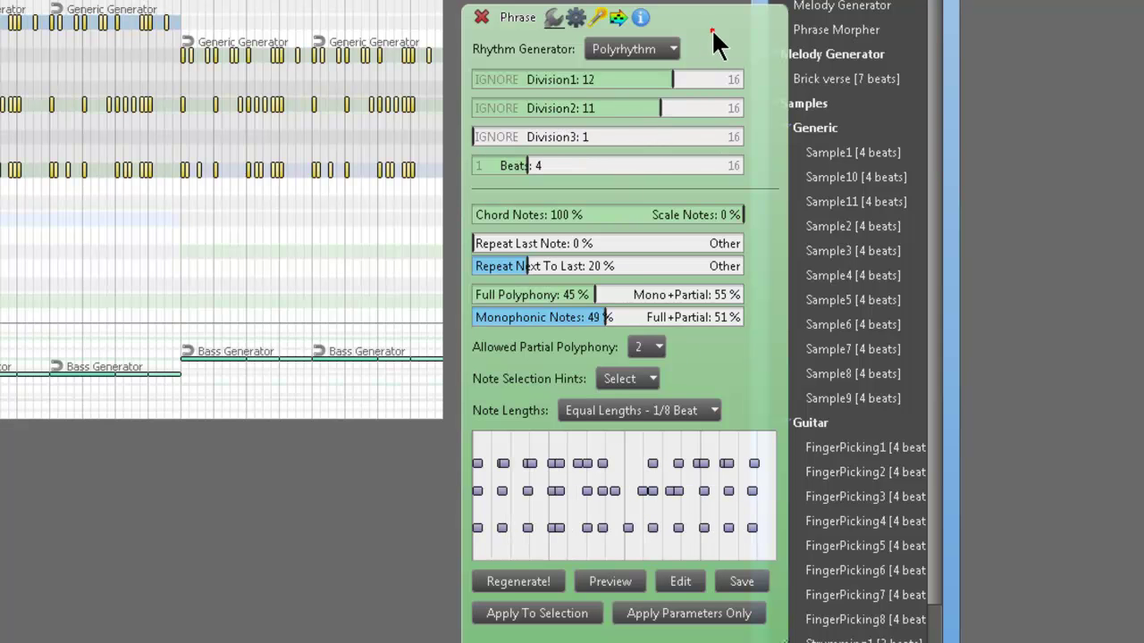
left_click_drag(722, 35, 669, 7)
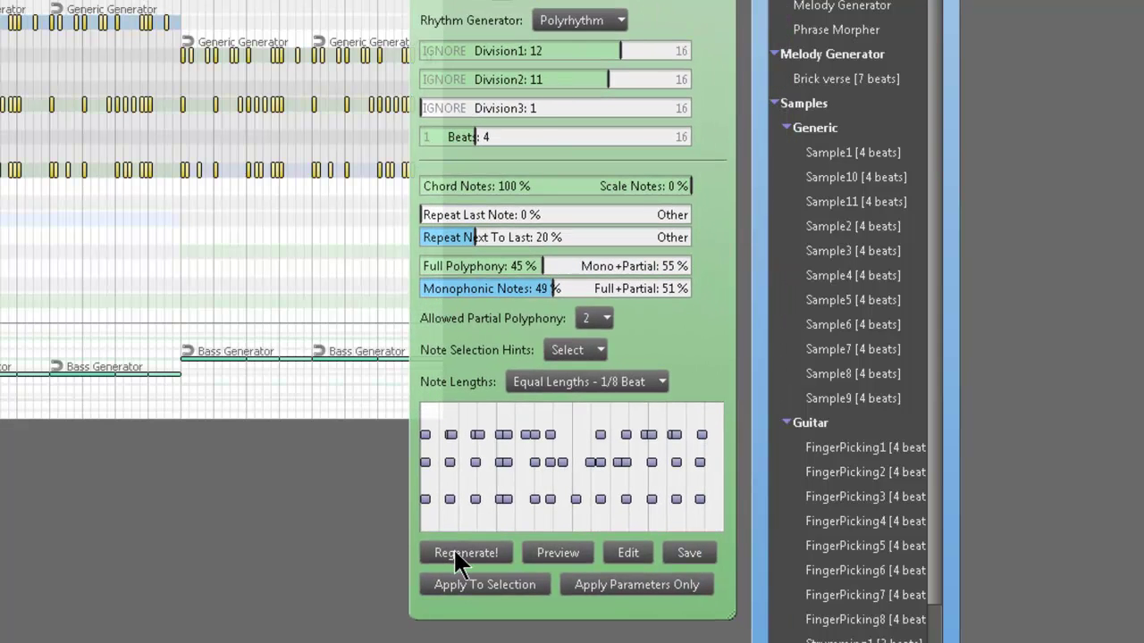
left_click(477, 581)
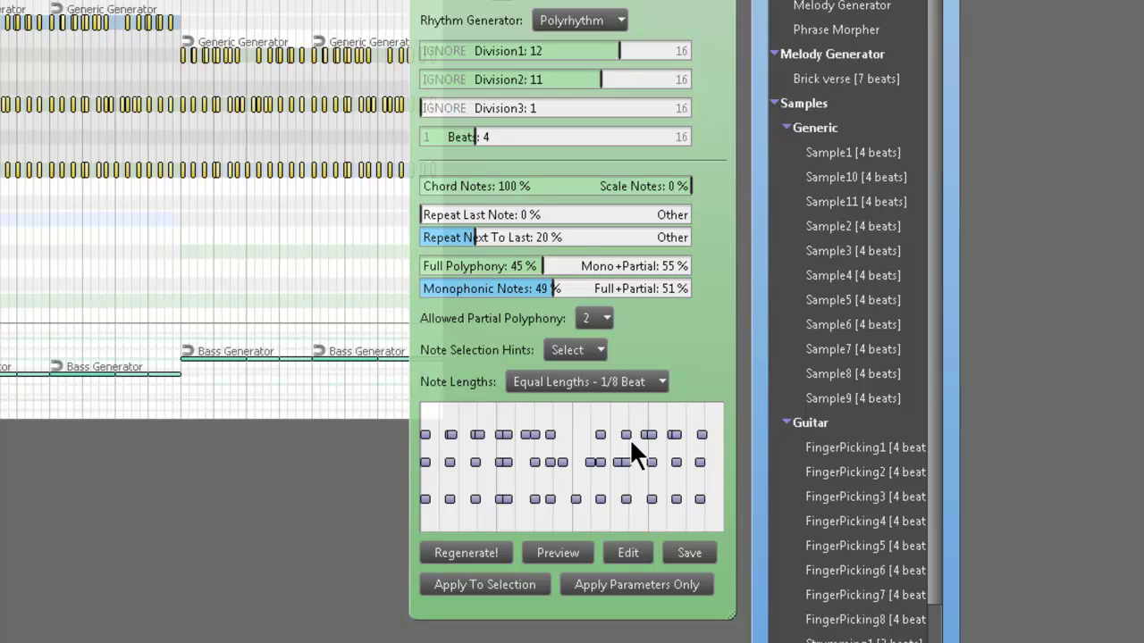
left_click_drag(475, 230, 567, 262)
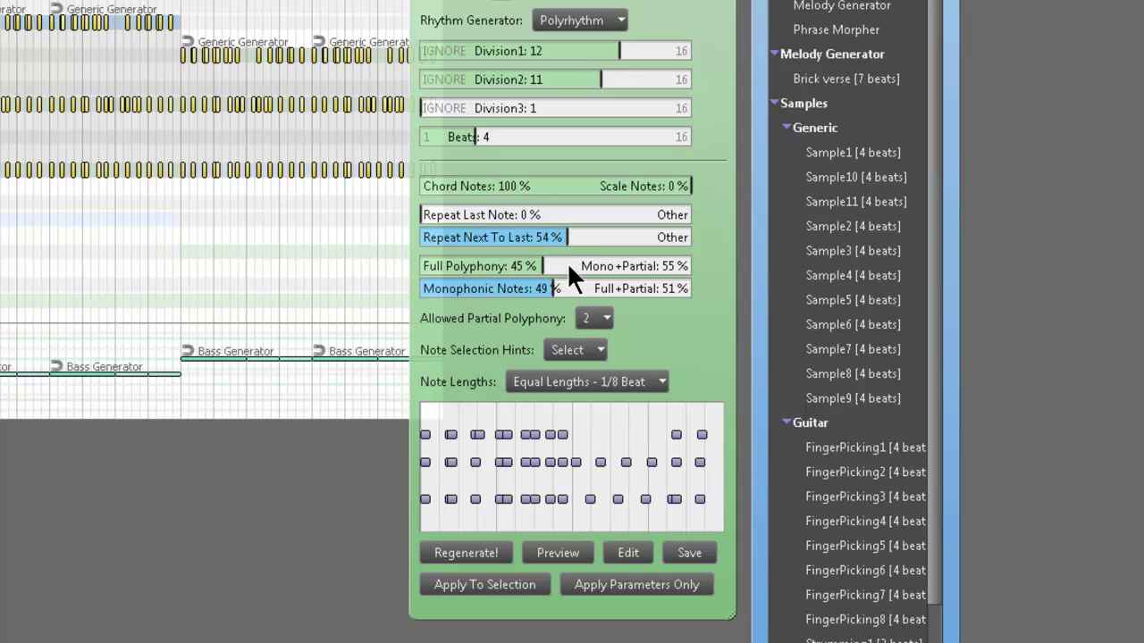
left_click(487, 593)
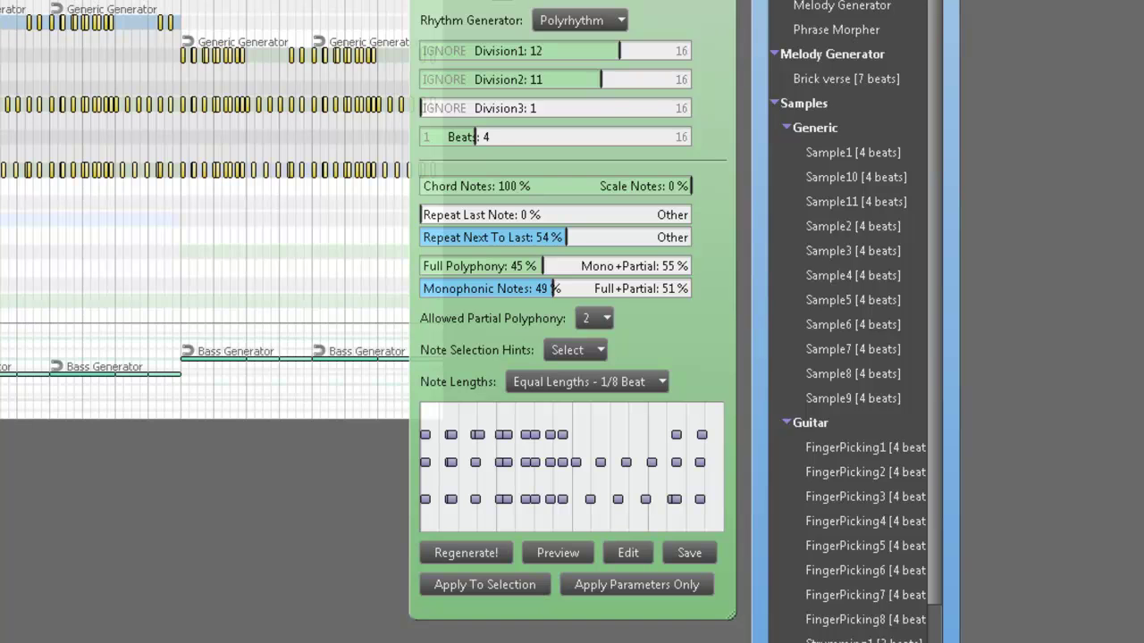
Try the Schillinger's Interference rhythm generator with its third duration set to 9.
left_click(572, 20)
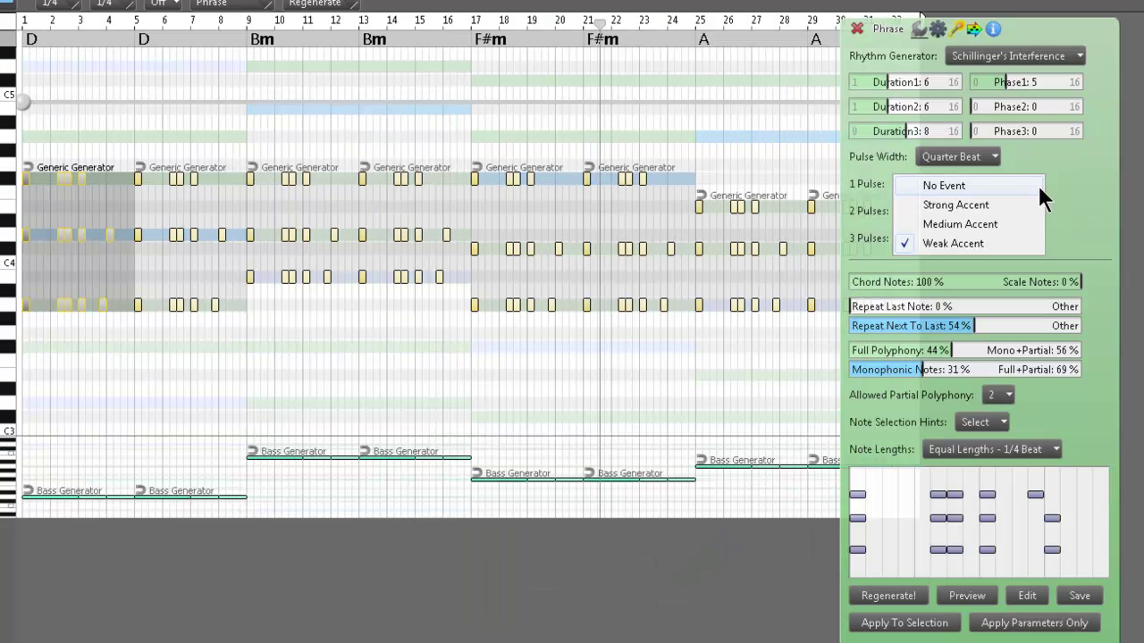
left_click(1063, 177)
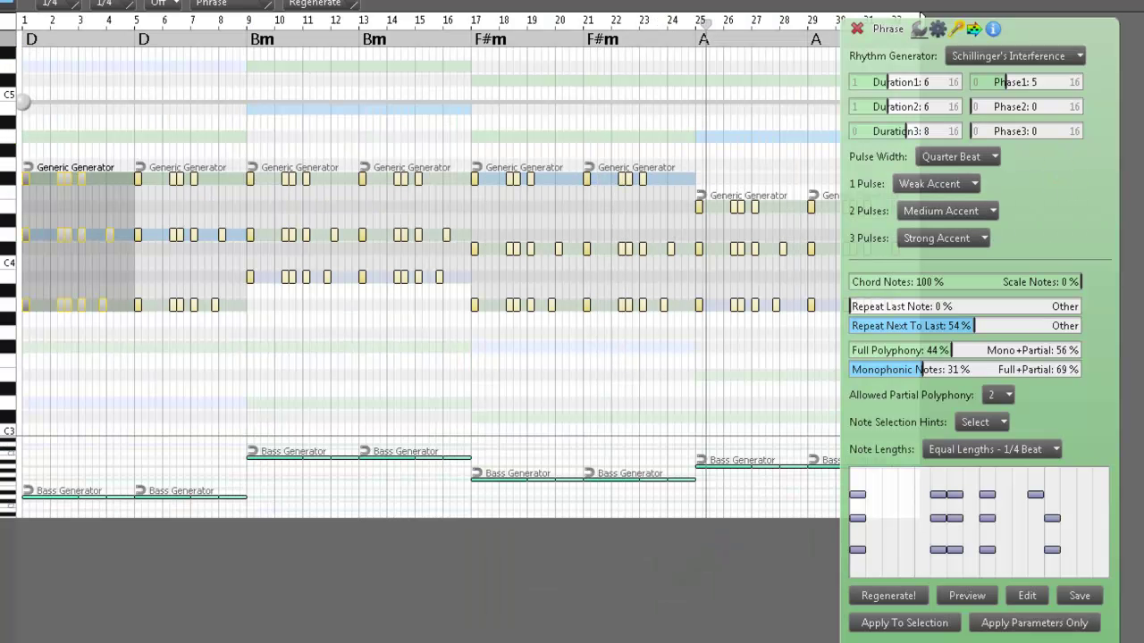
mouse_move(921, 132)
left_mouse_down()
mouse_move(947, 139)
mouse_move(917, 137)
left_mouse_up()
Switch to Simple Intervals at a Quarter Beat interval and apply it to the Generic Generator phrases.
left_click(1050, 54)
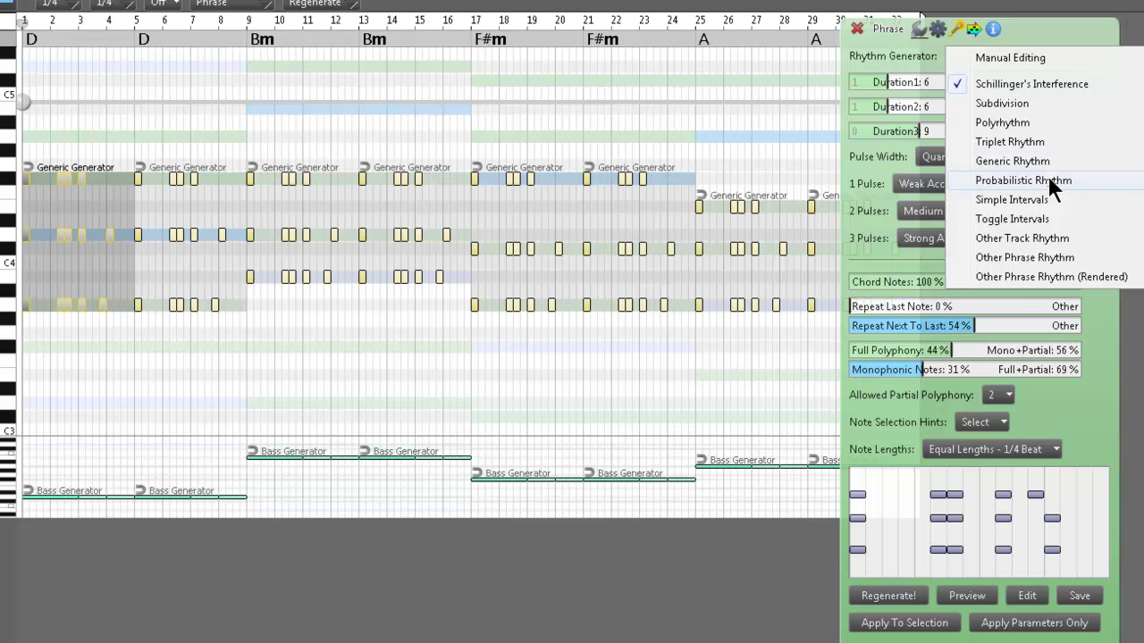
left_click(1067, 201)
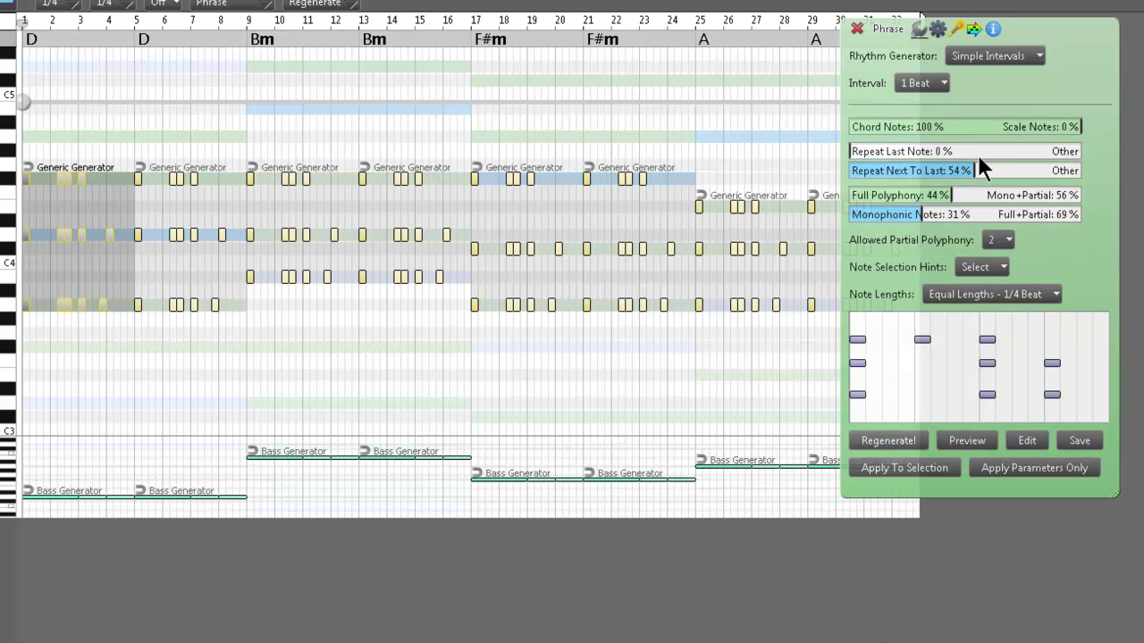
left_click(939, 86)
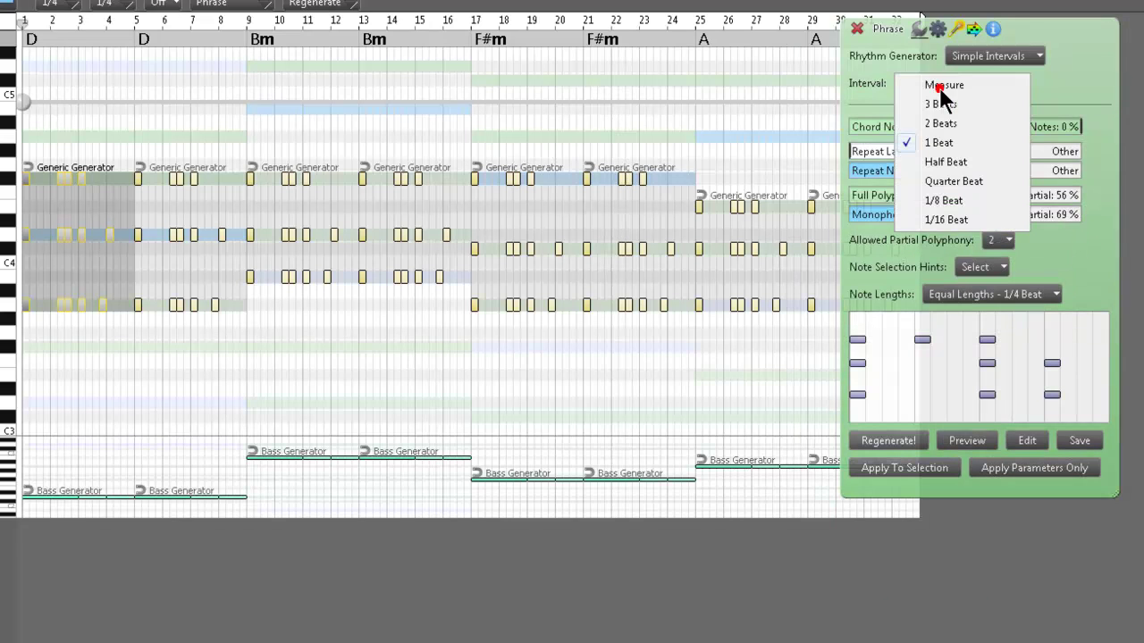
left_click(952, 181)
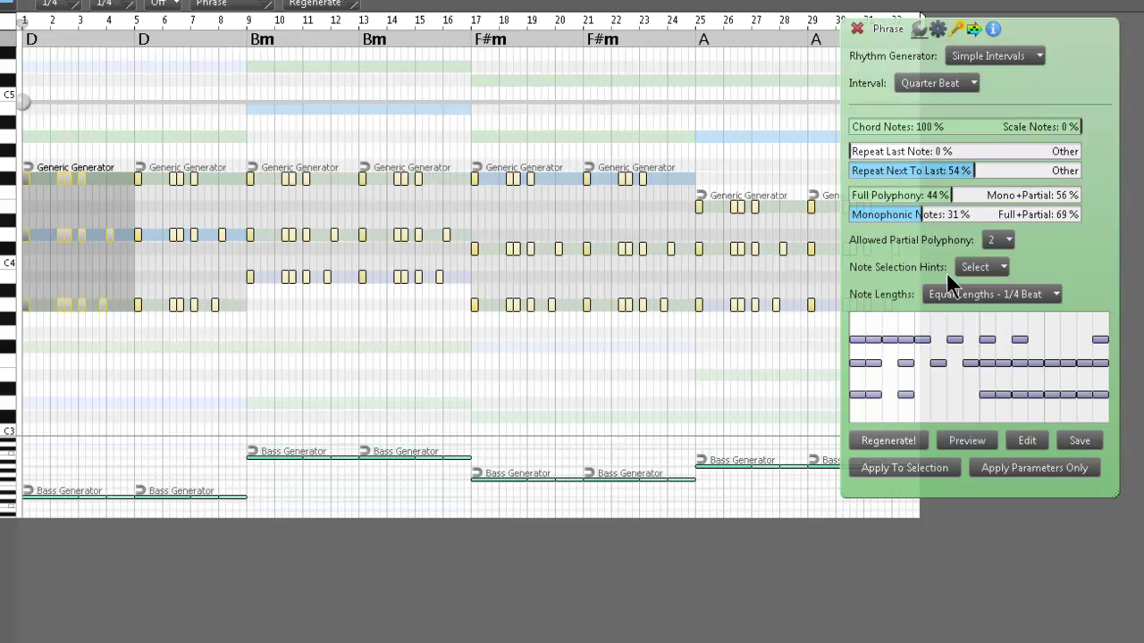
left_click(903, 469)
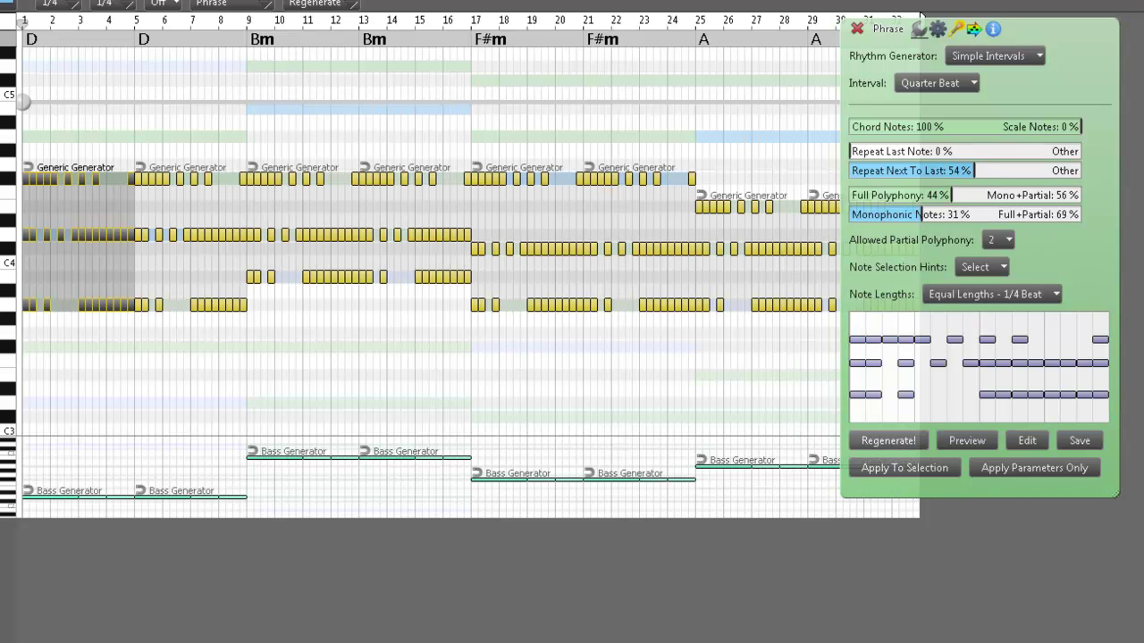
Play the quarter-beat arrangement, rewind to the start, and move the Phrase panel lower.
key("space")
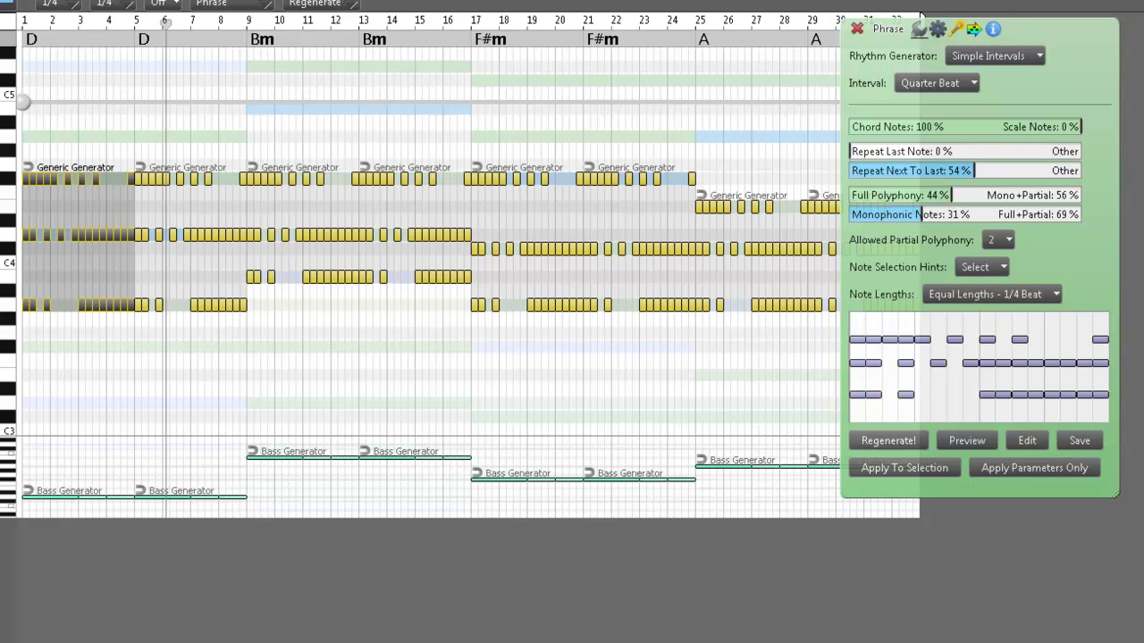
key("Home")
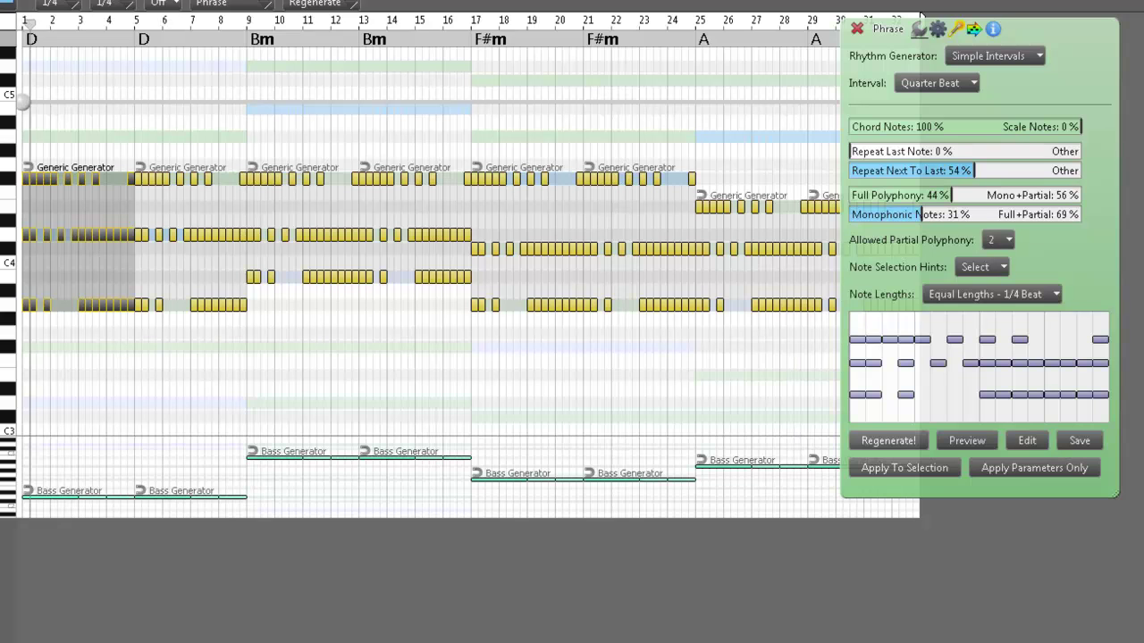
left_click_drag(1071, 36, 1127, 190)
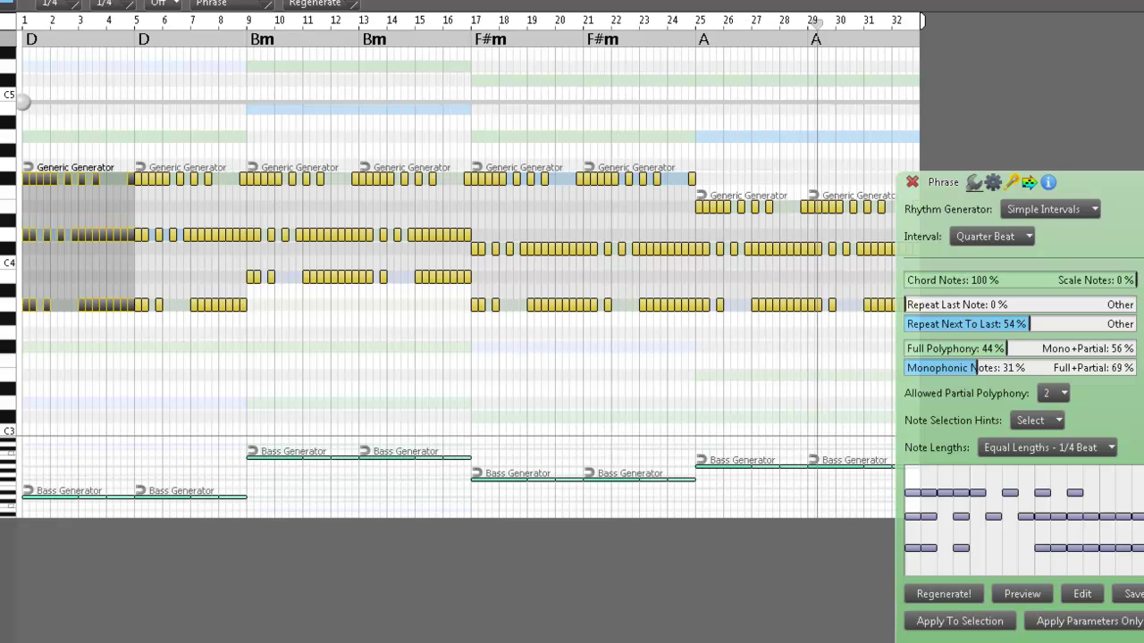
Apply Equal Lengths 1/8 Beat note lengths to the phrases and play them.
left_click(1108, 450)
left_click(1105, 546)
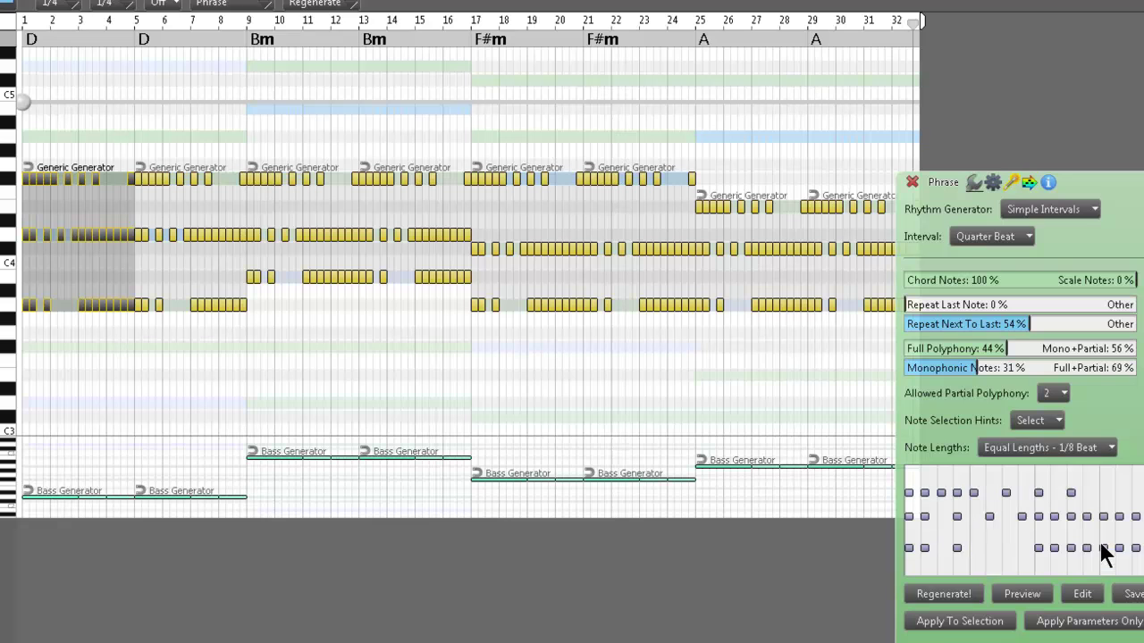
left_click(929, 620)
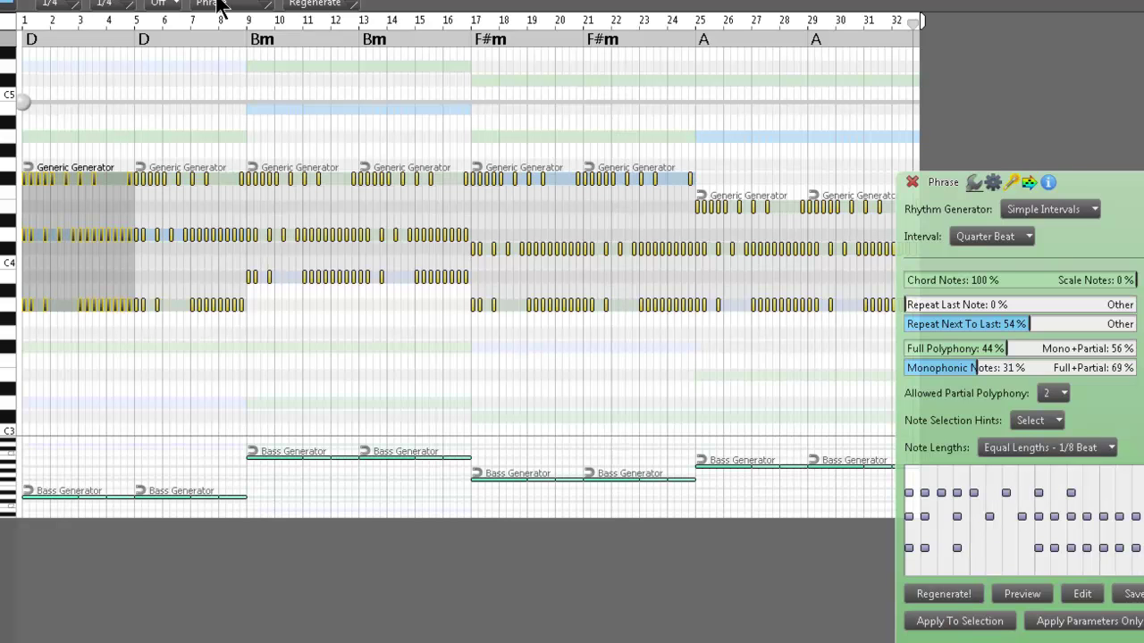
key("space")
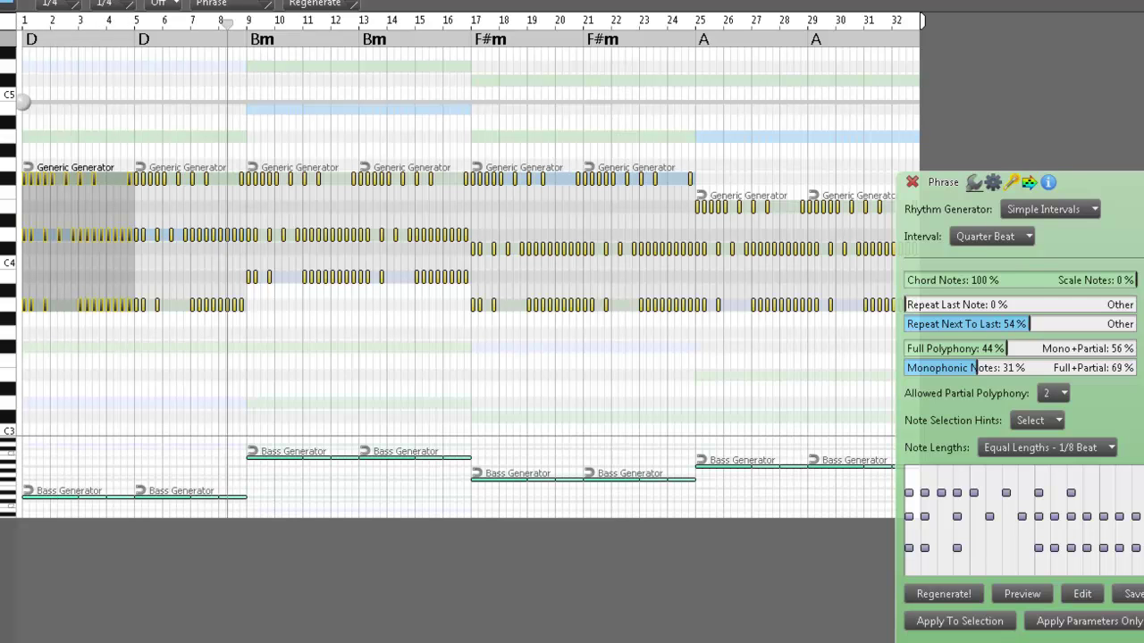
Apply 1/16 Beat note lengths to the phrases and play them.
left_click(1078, 449)
left_click(1098, 561)
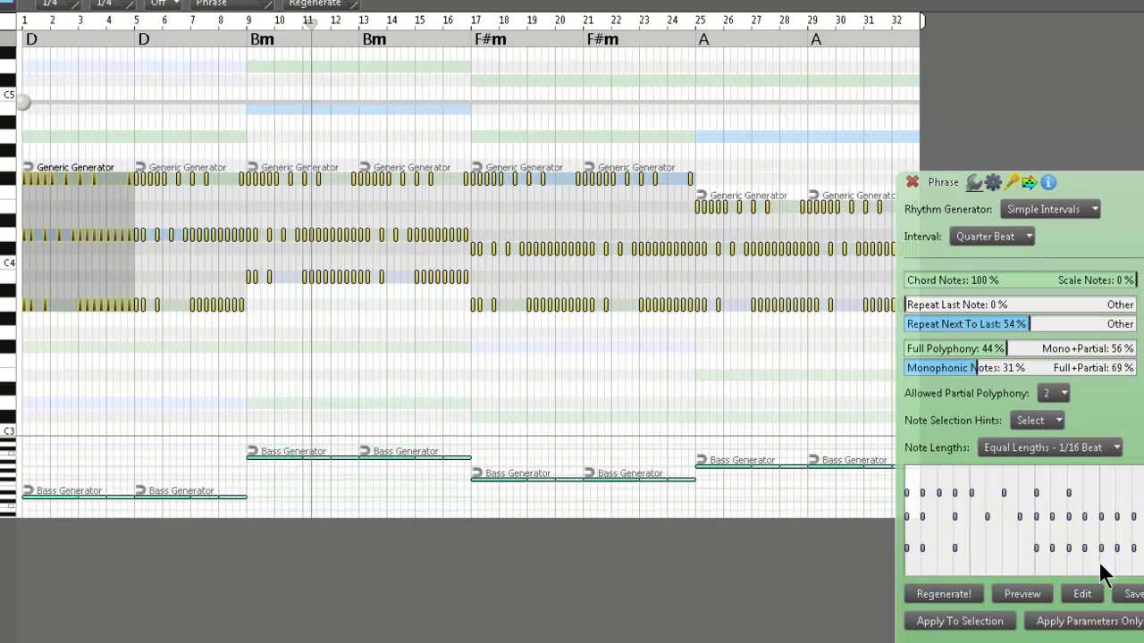
left_click(927, 616)
key("space")
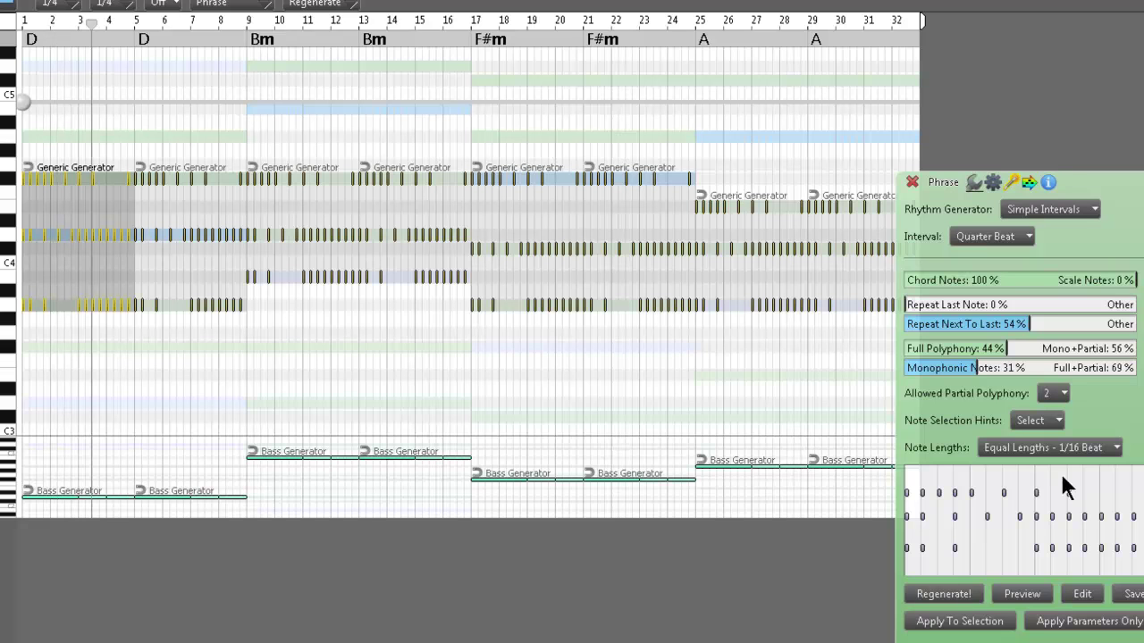
Return note lengths to 1/4 Beat and apply to the phrases.
left_click(1081, 451)
left_click(1067, 522)
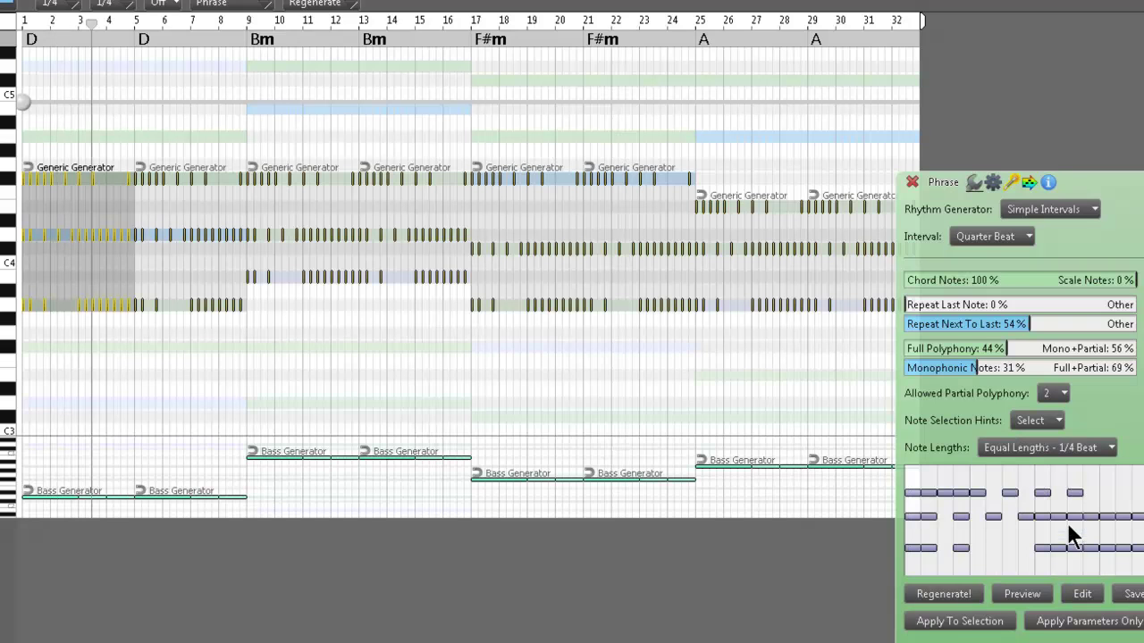
left_click(949, 624)
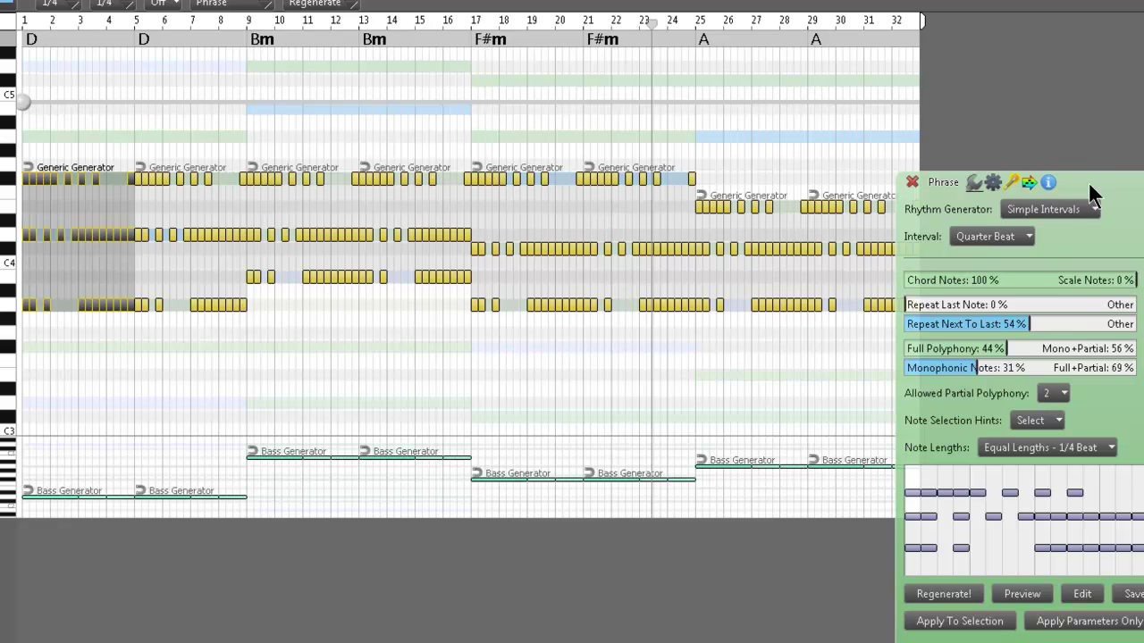
mouse_move(1088, 182)
left_mouse_down()
mouse_move(1113, 168)
mouse_move(1086, 169)
left_mouse_up()
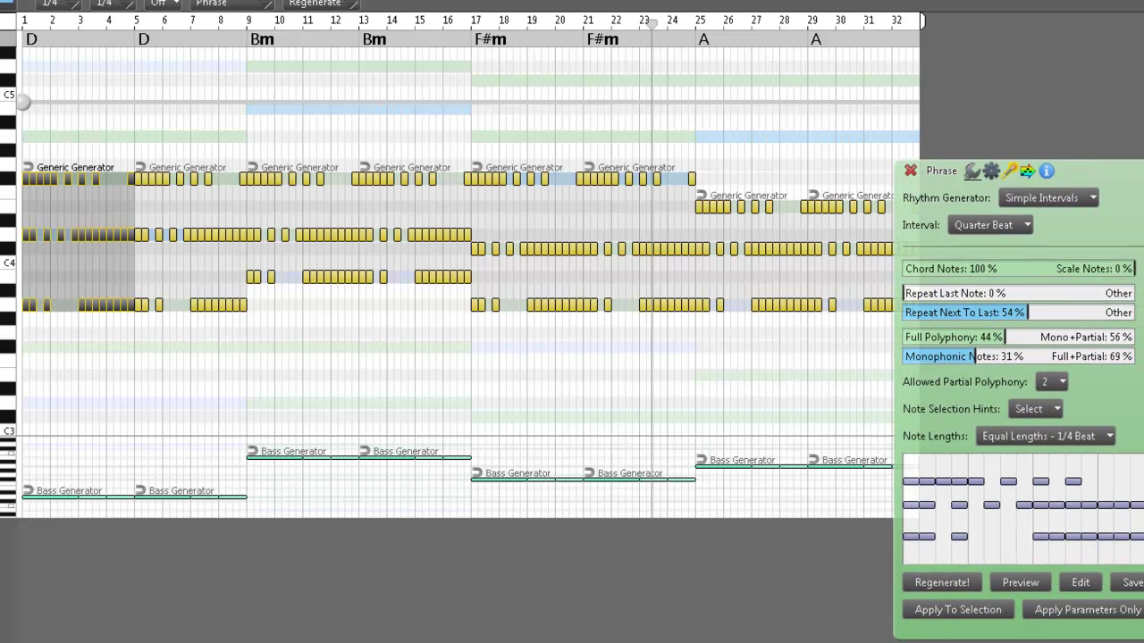